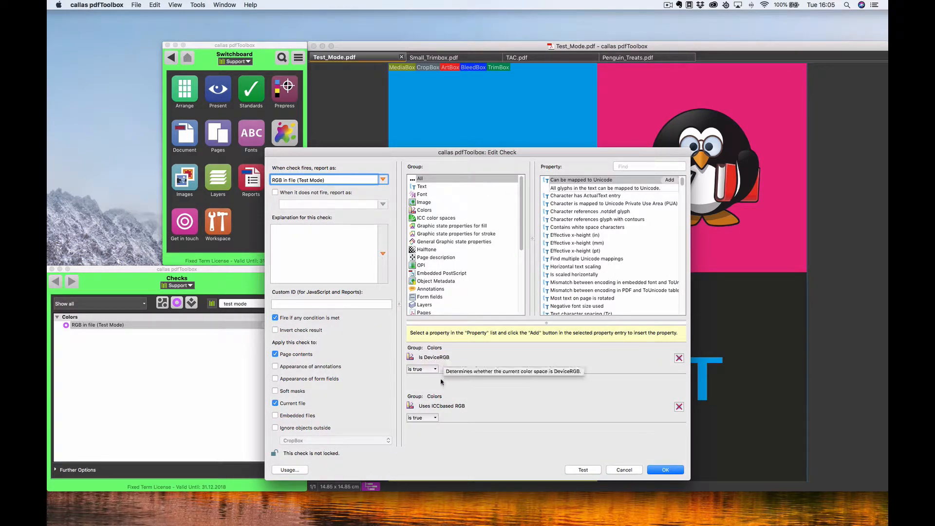
# Test the RGB check against Test_Mode.pdf and reposition the results window.
pyautogui.moveTo(442, 410)
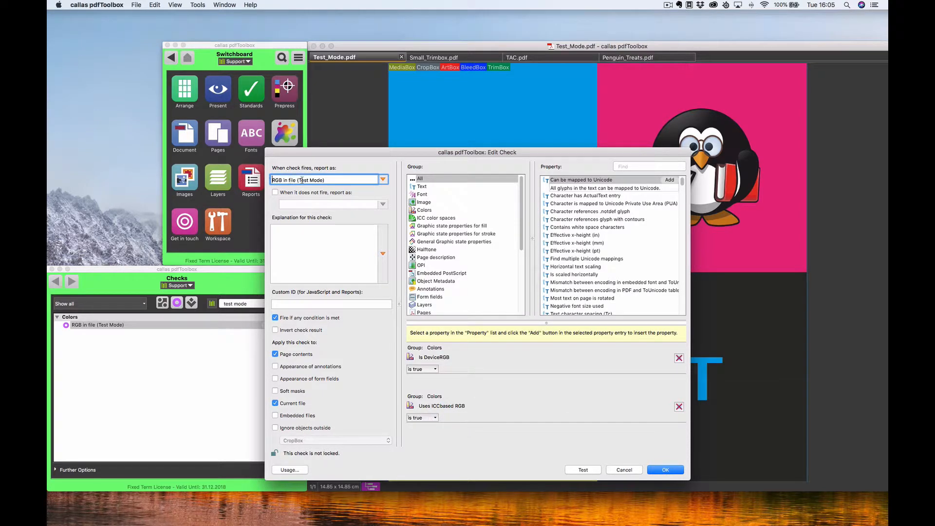
pyautogui.click(589, 470)
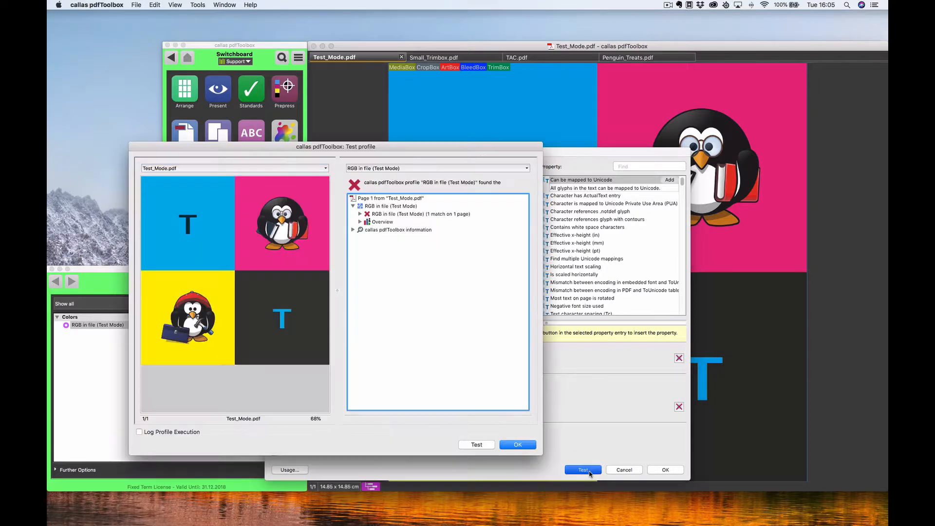
pyautogui.moveTo(426, 151); pyautogui.dragTo(514, 136)
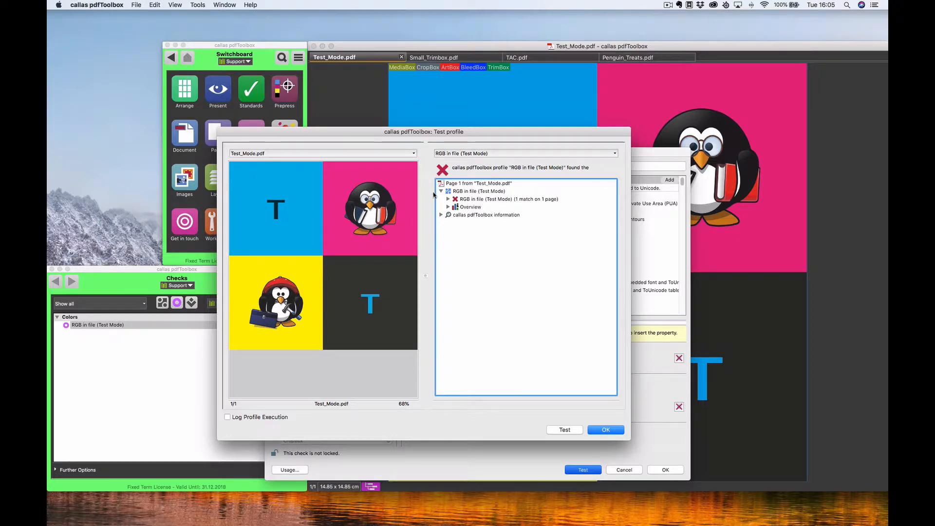
pyautogui.moveTo(506, 132); pyautogui.dragTo(517, 109)
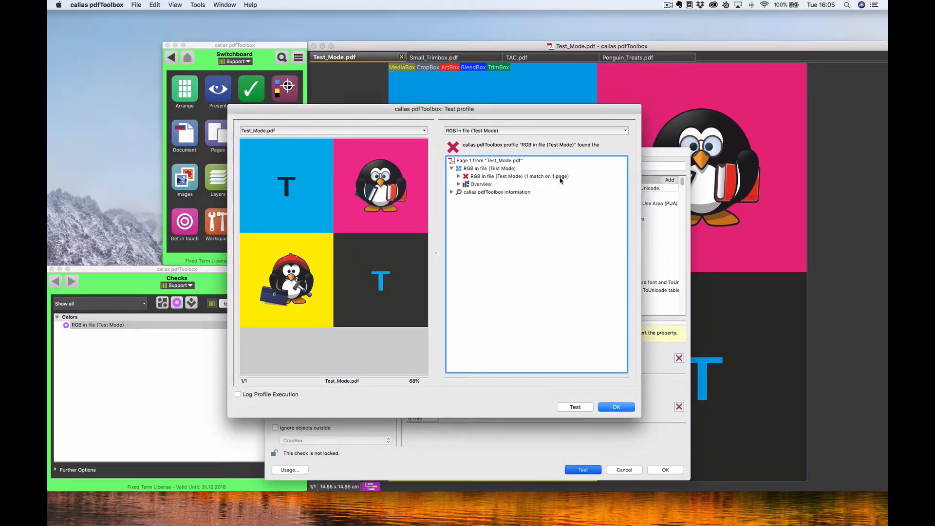
# Expand the RGB match and its summary, select the reported color image, and close the test results and check editor.
pyautogui.click(533, 180)
pyautogui.click(458, 176)
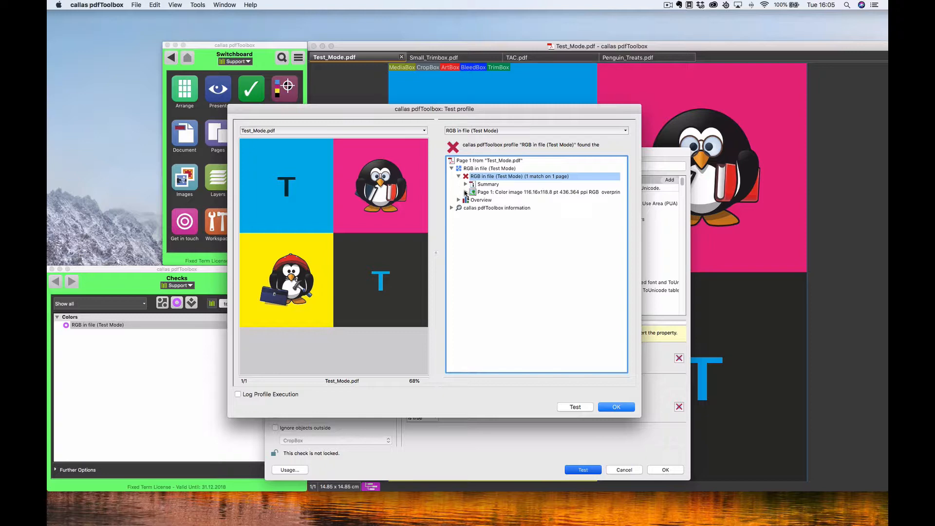
pyautogui.click(465, 192)
pyautogui.click(466, 185)
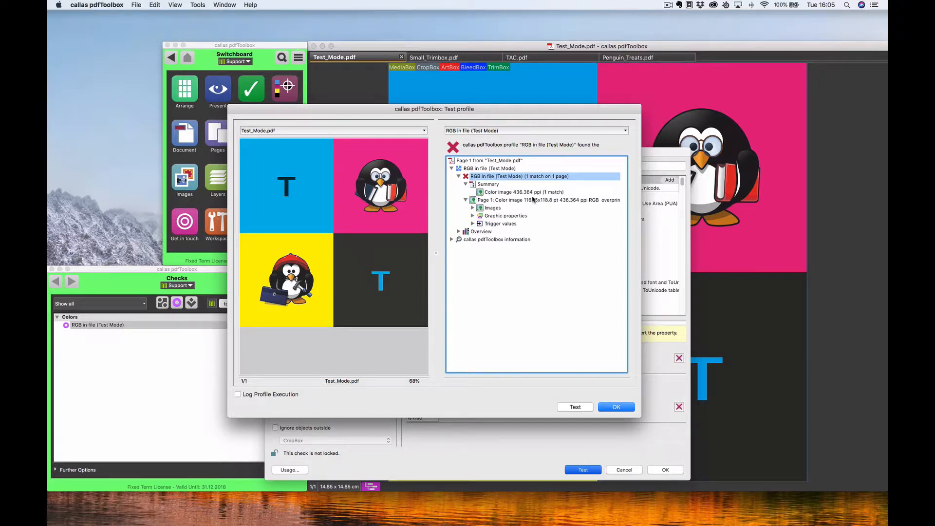
pyautogui.click(526, 201)
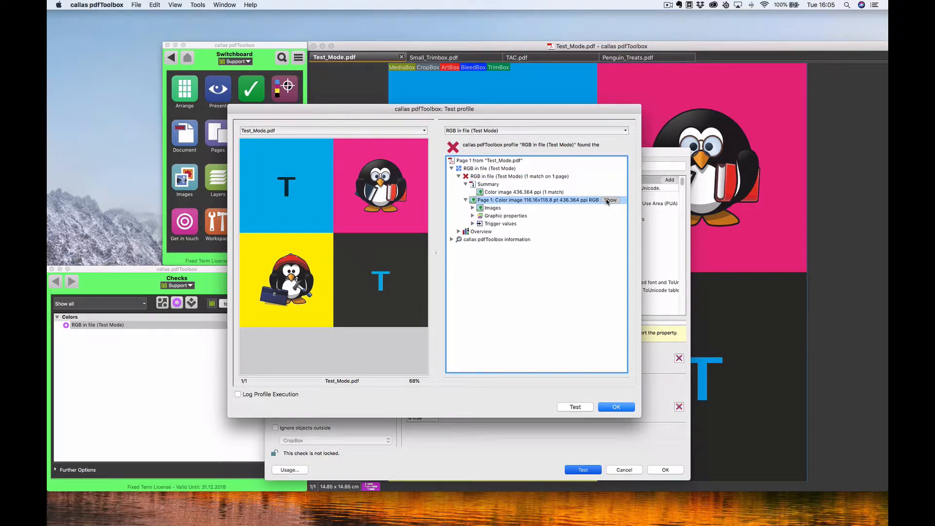
pyautogui.click(616, 407)
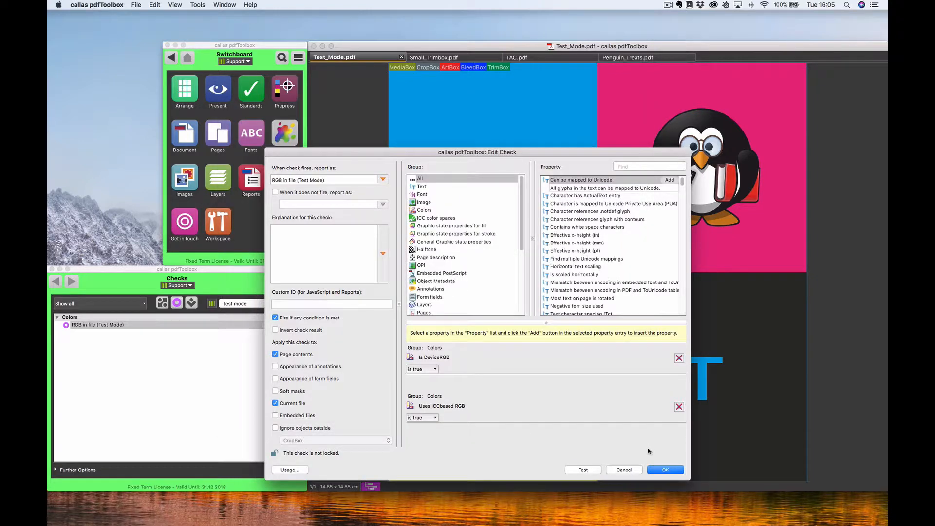
pyautogui.click(662, 472)
# Open the Object inspector for Test_Mode.pdf and inspect the image properties of both penguins.
pyautogui.click(195, 5)
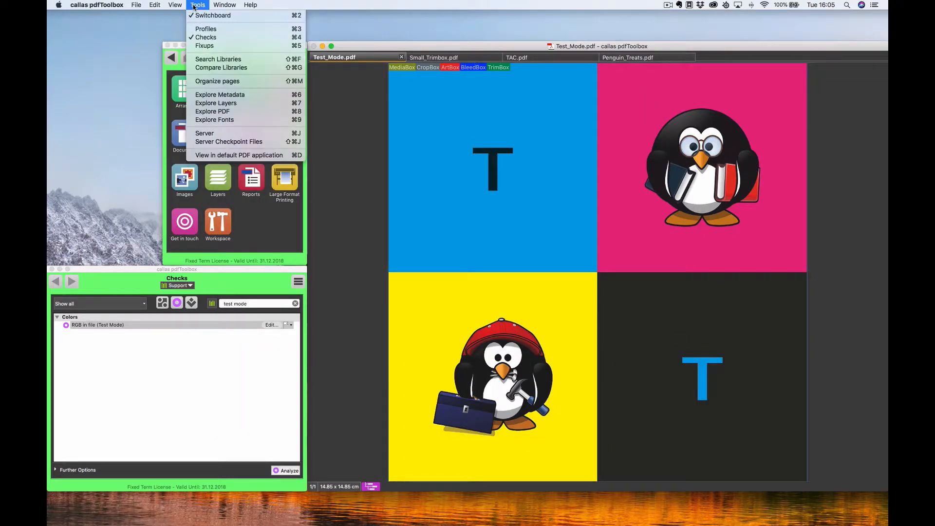
pyautogui.moveTo(179, 6)
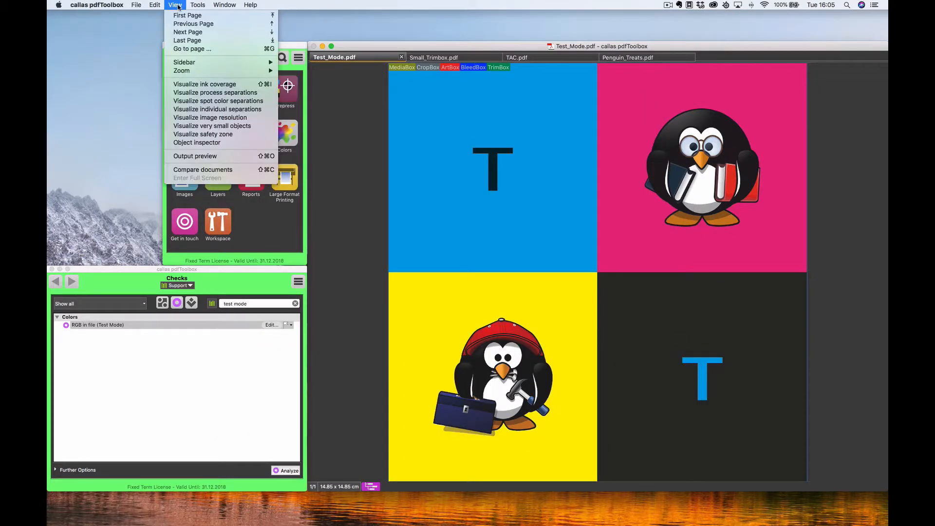
pyautogui.click(188, 144)
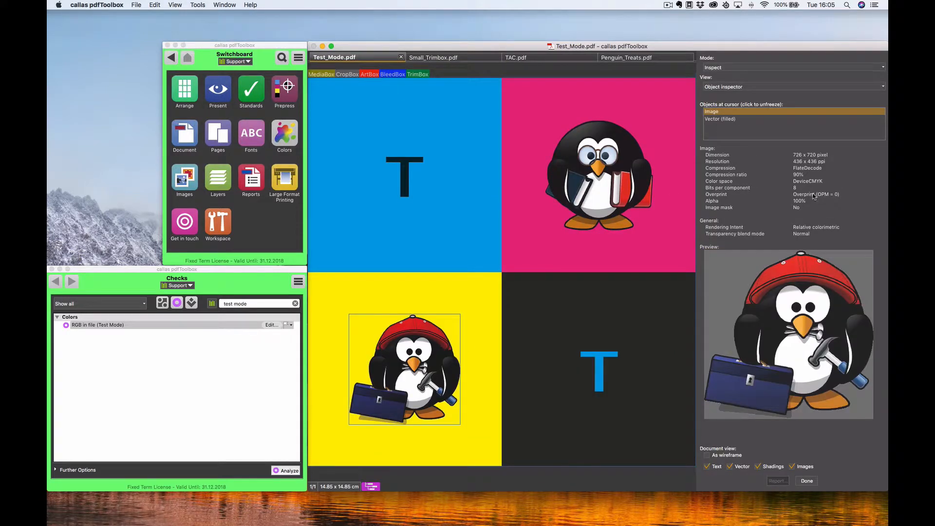
pyautogui.click(638, 187)
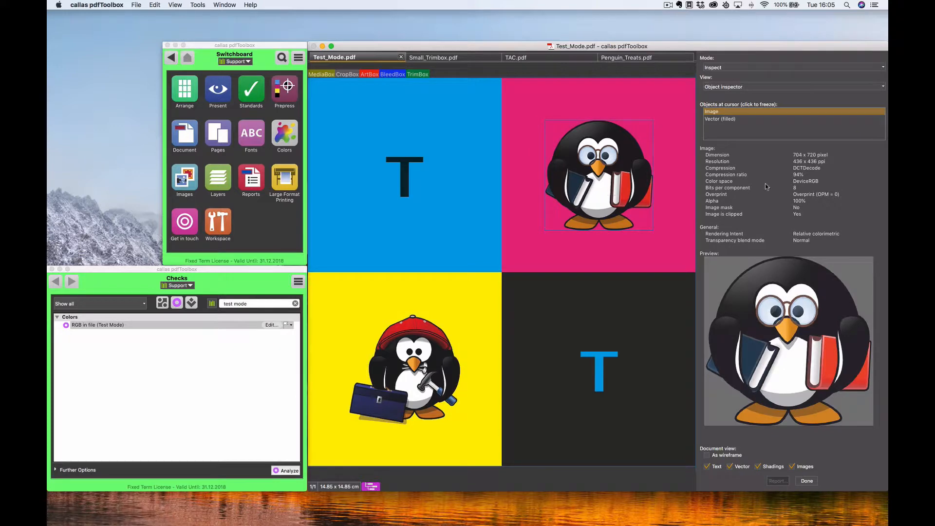
pyautogui.click(623, 173)
pyautogui.click(427, 354)
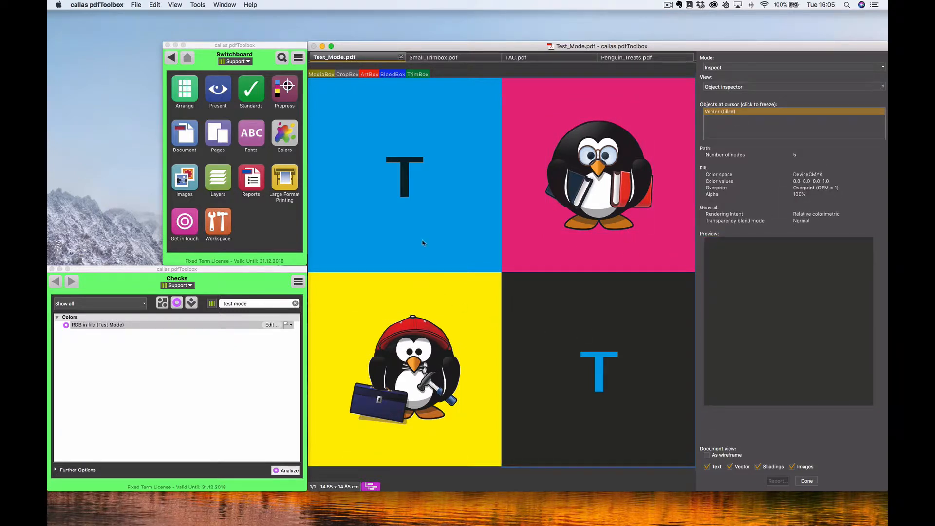
# Inspect the filled vector behind the penguin with books, and return to that penguin's image properties.
pyautogui.click(587, 179)
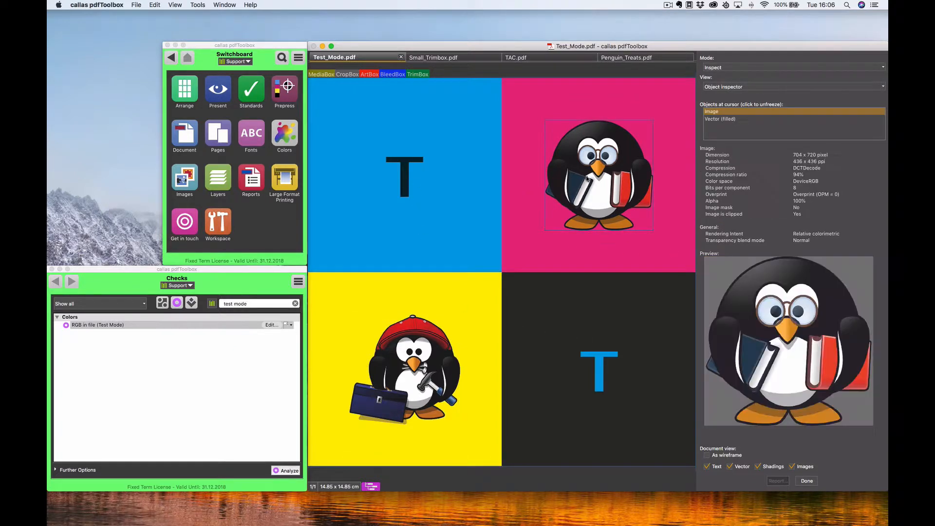
pyautogui.click(725, 119)
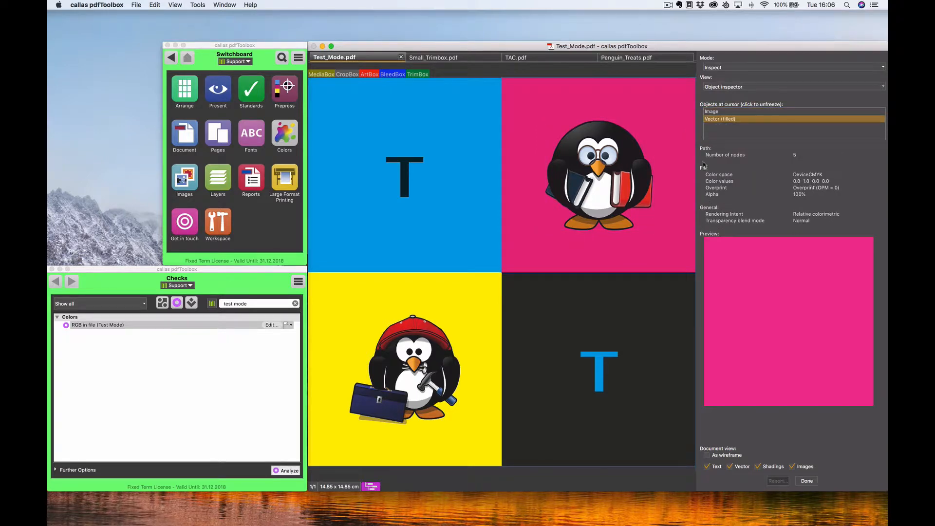
pyautogui.click(616, 168)
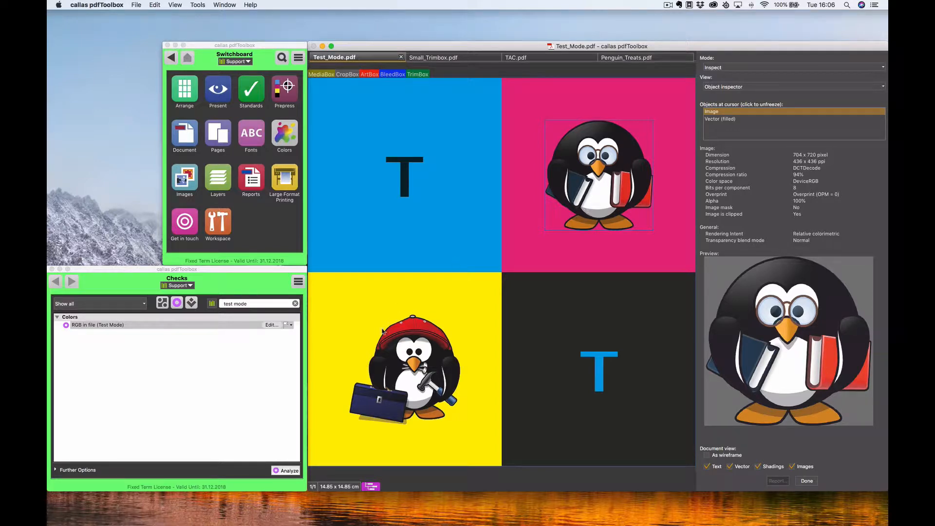
# Edit the RGB in file (Test Mode) check, test it on the open PDF, and close the results.
pyautogui.click(214, 325)
pyautogui.click(272, 325)
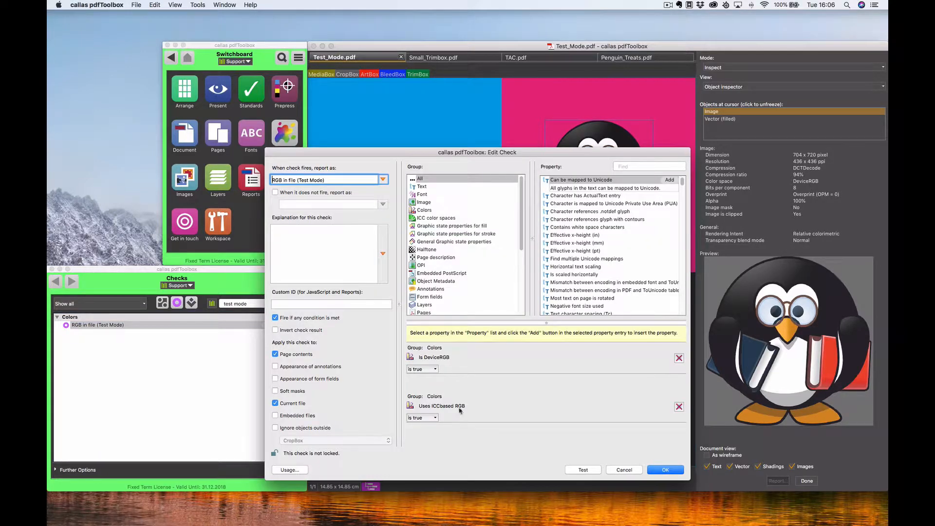
pyautogui.click(582, 470)
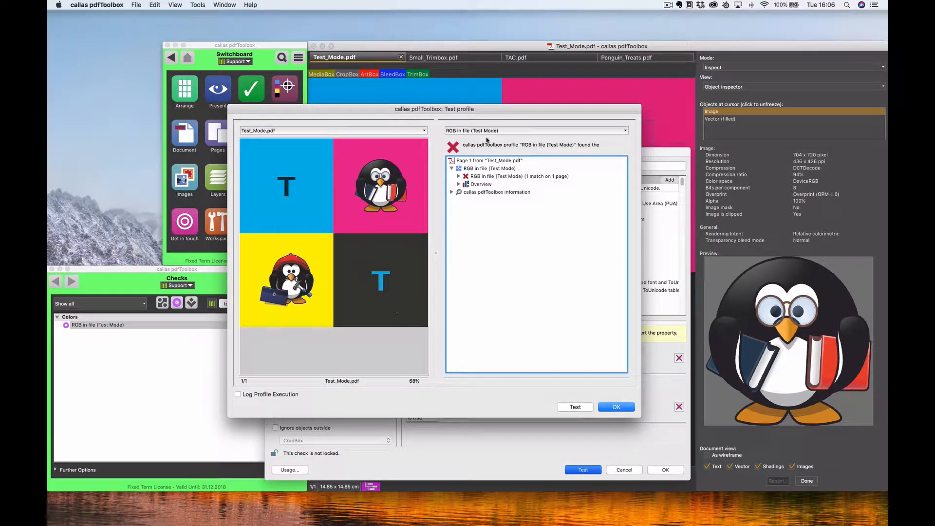
pyautogui.moveTo(467, 110); pyautogui.dragTo(363, 99)
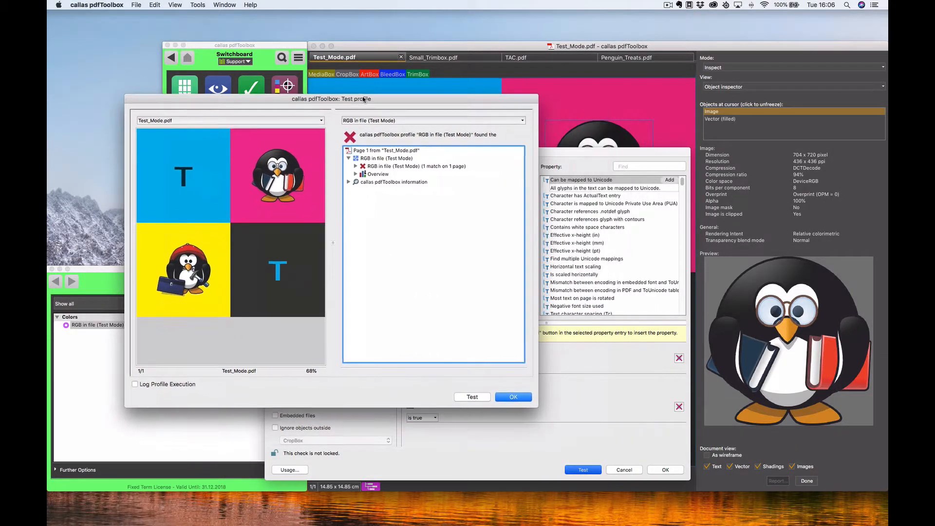
pyautogui.click(507, 396)
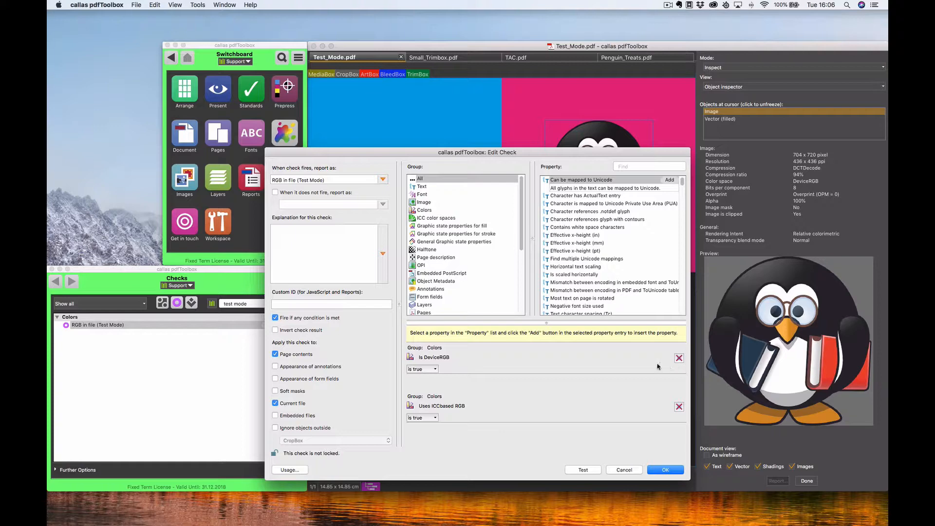
# Remove the Is DeviceRGB condition from the check.
pyautogui.click(423, 369)
pyautogui.click(433, 377)
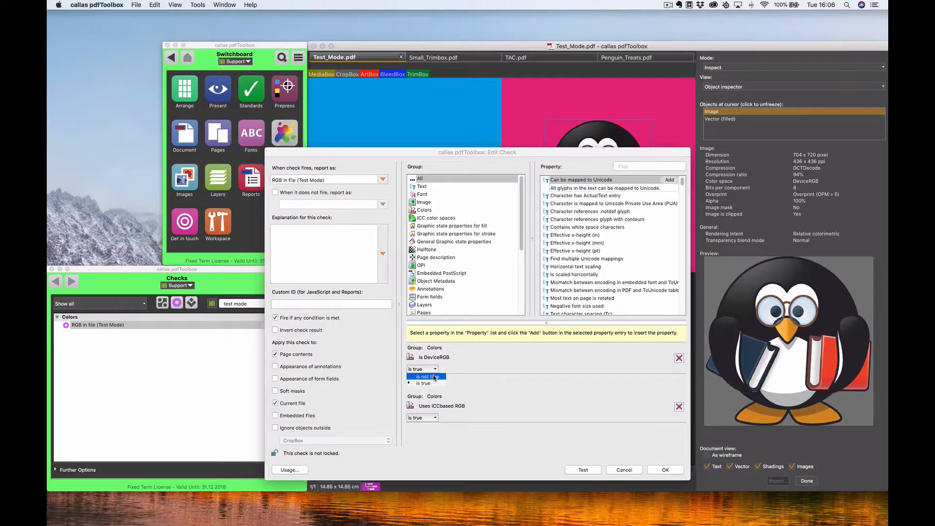
pyautogui.click(679, 359)
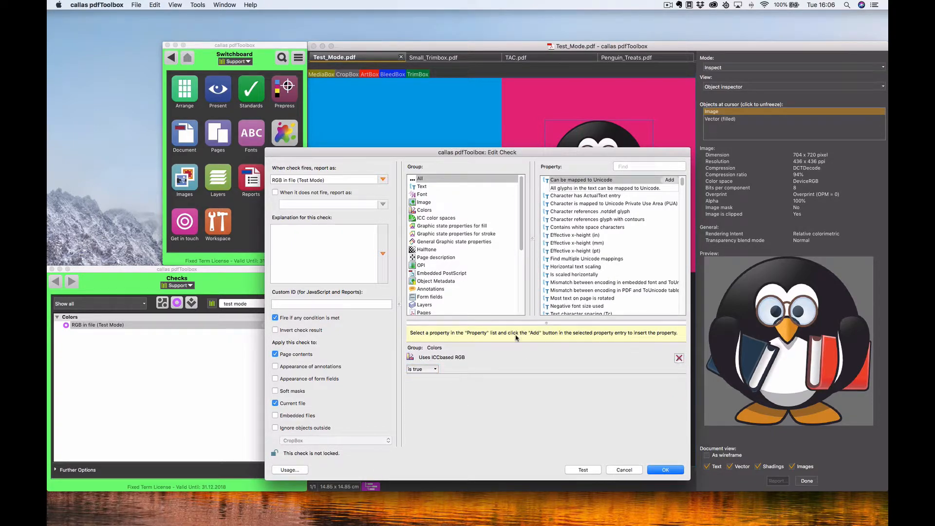
# Test the check with only the Uses ICCbased RGB condition, arrange the windows side by side, and discard the edit.
pyautogui.click(589, 467)
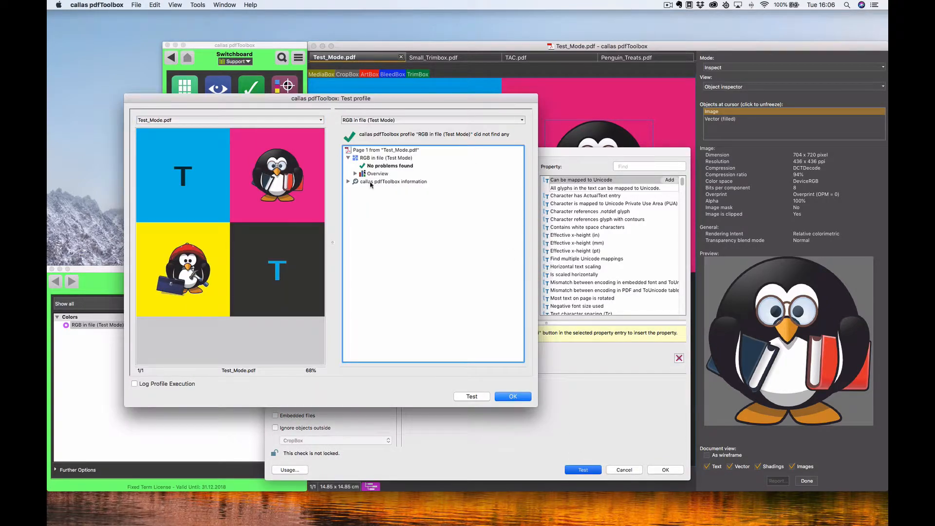
pyautogui.moveTo(407, 101); pyautogui.dragTo(363, 87)
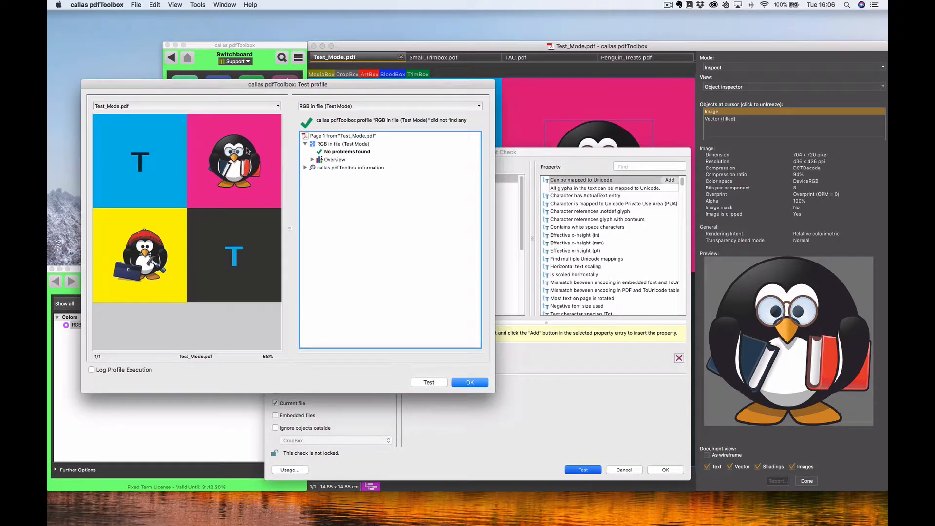
pyautogui.moveTo(549, 158); pyautogui.dragTo(681, 158)
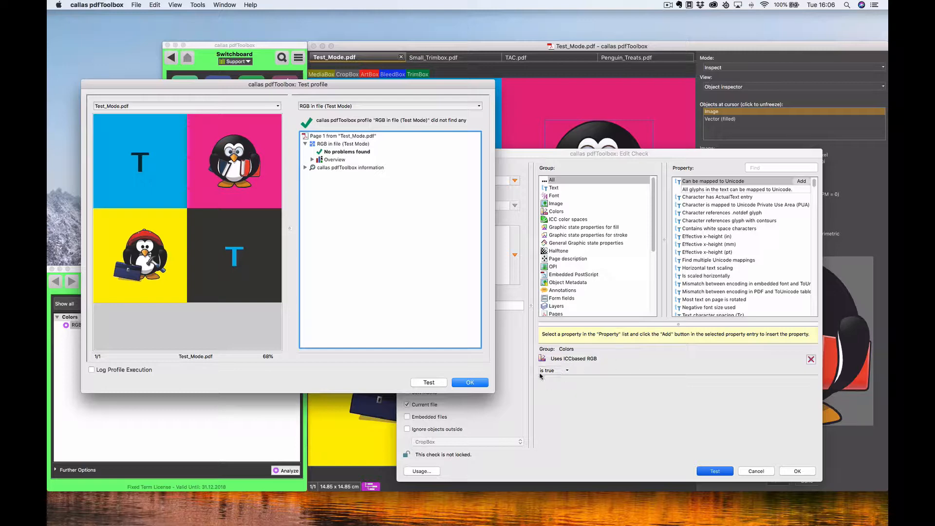
pyautogui.press('Return')
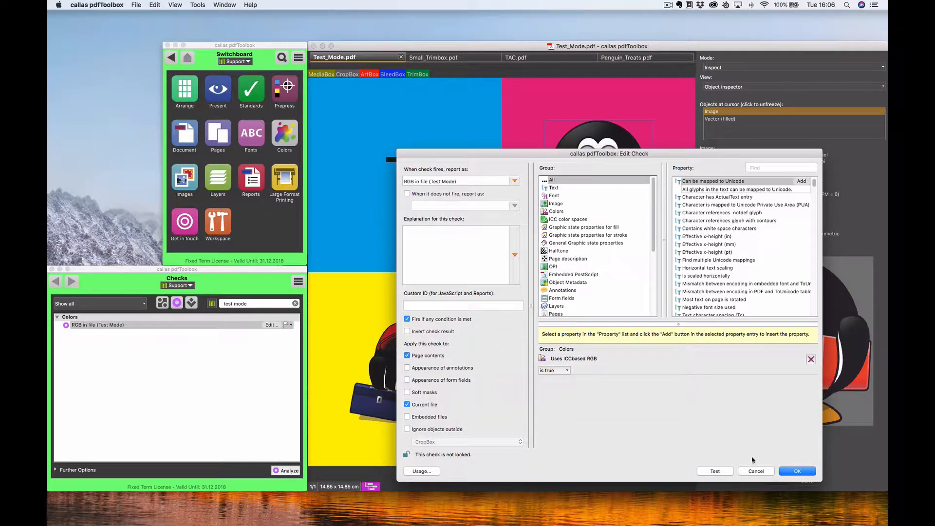
pyautogui.click(756, 471)
# Reopen the RGB check, retest it with both conditions, select the reported color image, and exit without changing the check.
pyautogui.click(273, 325)
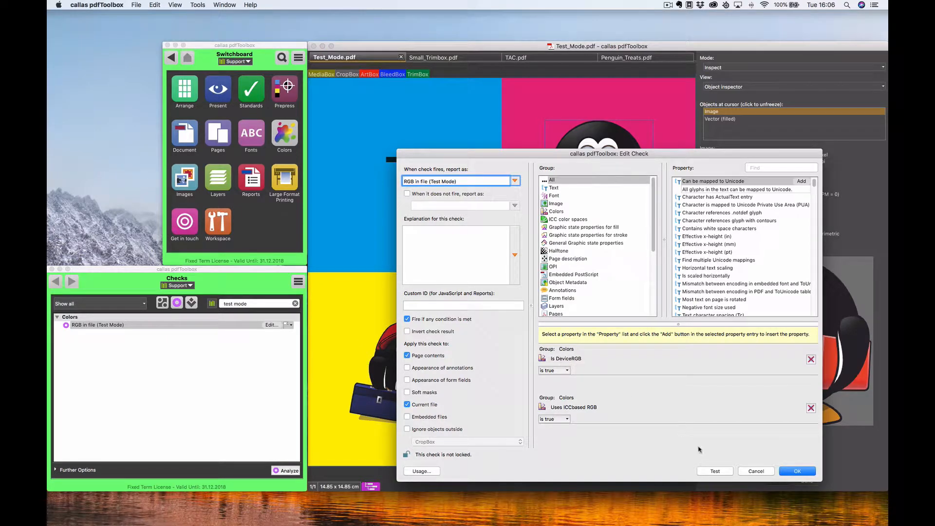
pyautogui.click(715, 471)
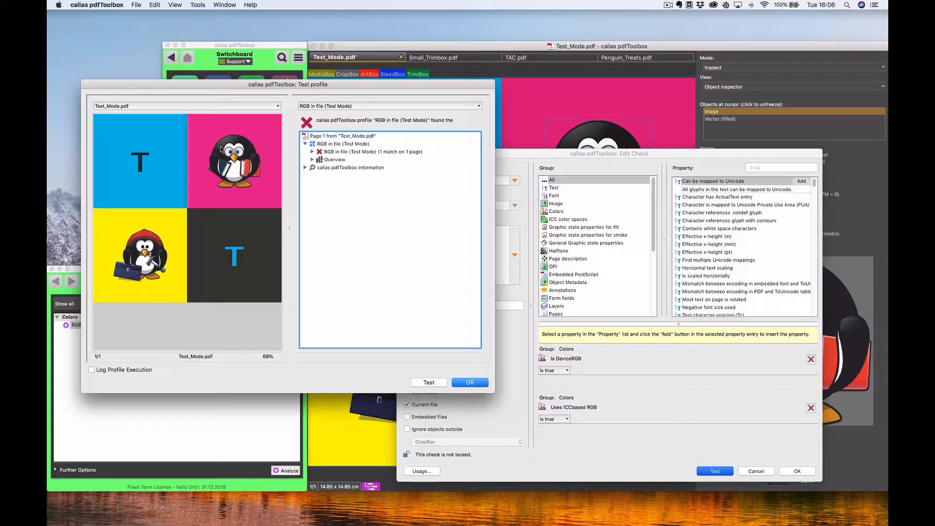
pyautogui.click(326, 151)
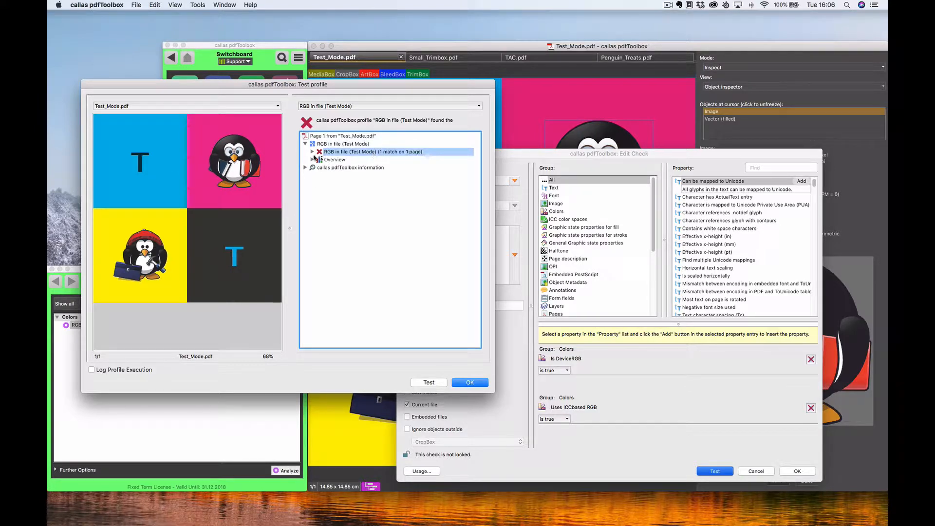
pyautogui.click(312, 151)
pyautogui.click(368, 169)
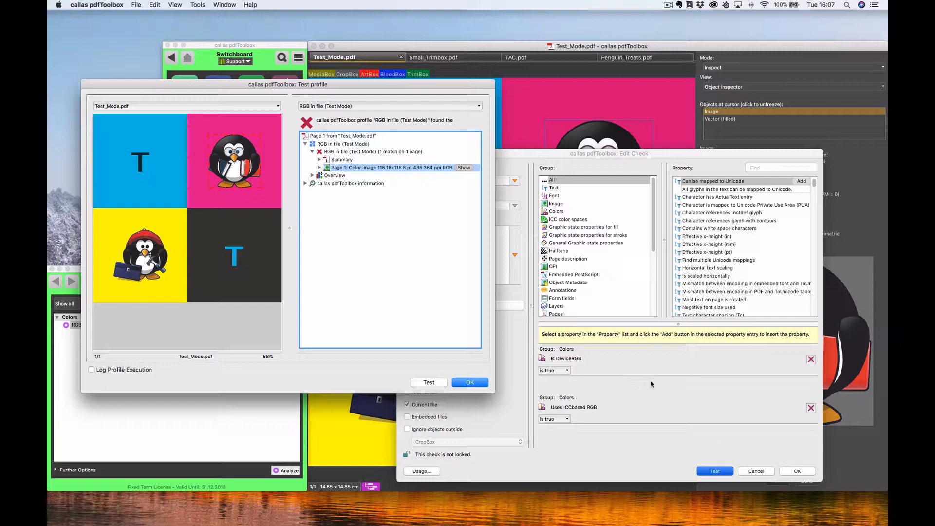
pyautogui.click(472, 383)
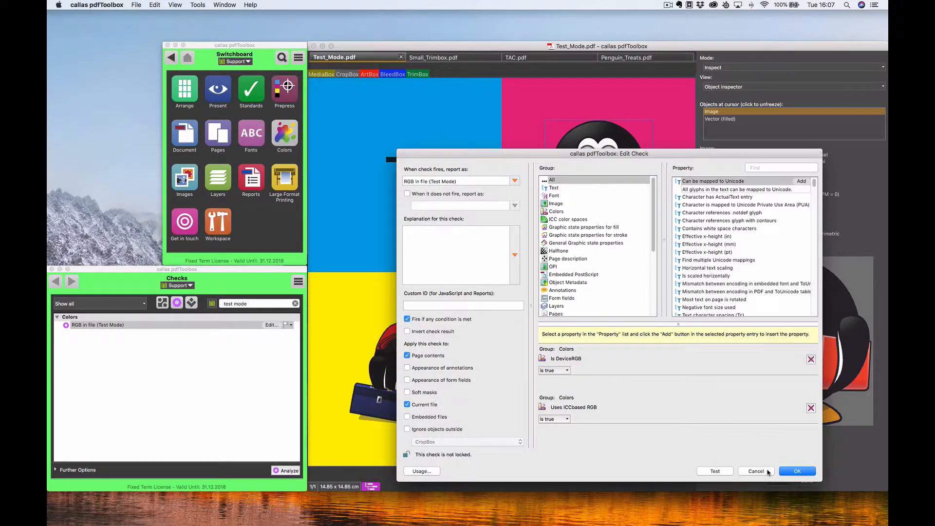
pyautogui.click(769, 471)
# Switch to the fixups, open Add crop marks (Test Mode) for editing, and review its name and crop mark settings.
pyautogui.click(187, 305)
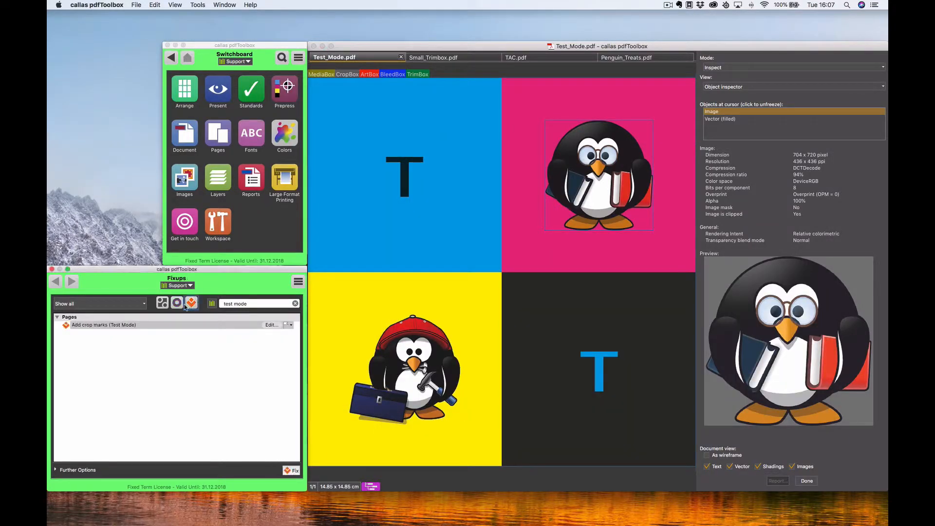
pyautogui.click(118, 329)
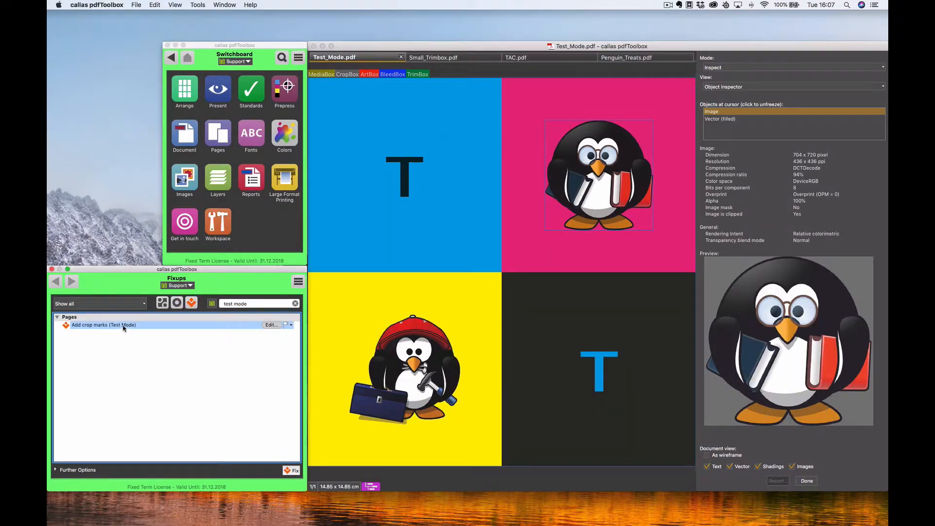
pyautogui.click(271, 325)
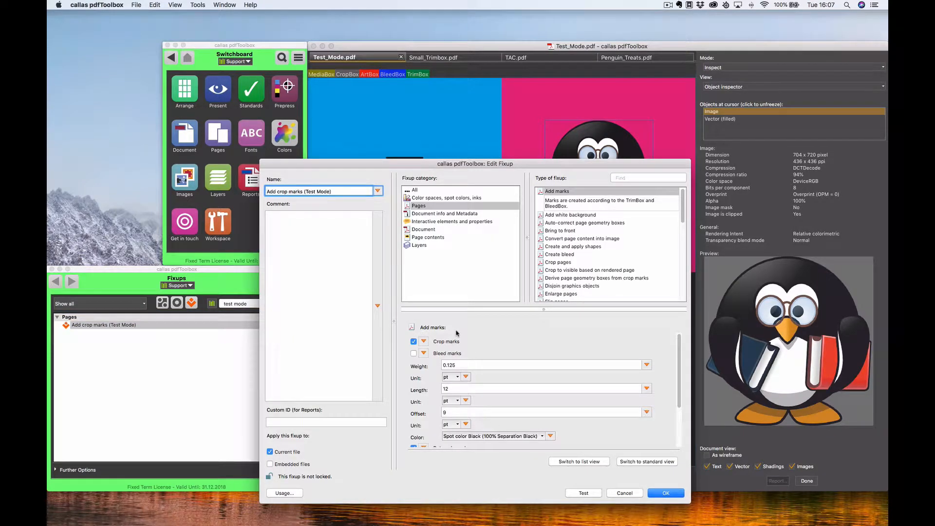
pyautogui.moveTo(269, 191); pyautogui.dragTo(311, 191)
pyautogui.scroll(-4, 658, 412)
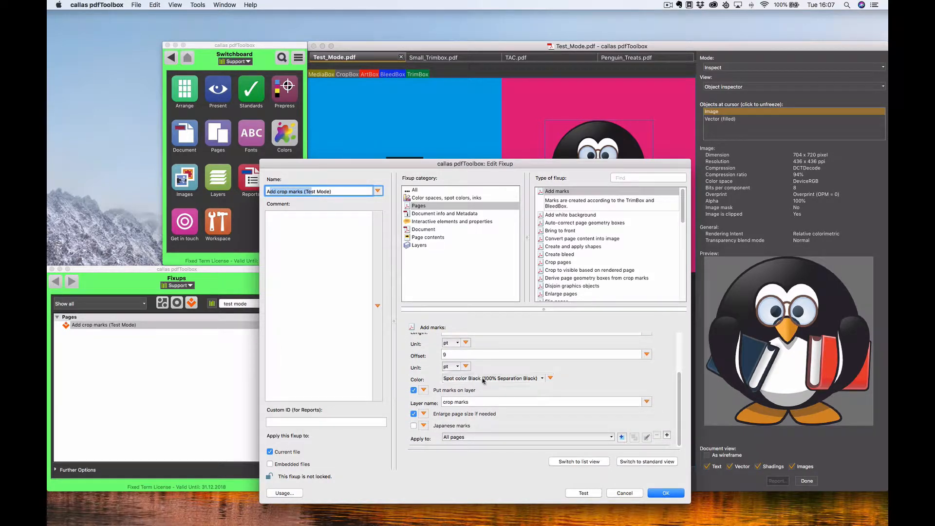
# Test the Add crop marks (Test Mode) fixup on Test_Mode.pdf, then exit the test and the fixup editor without saving.
pyautogui.click(577, 493)
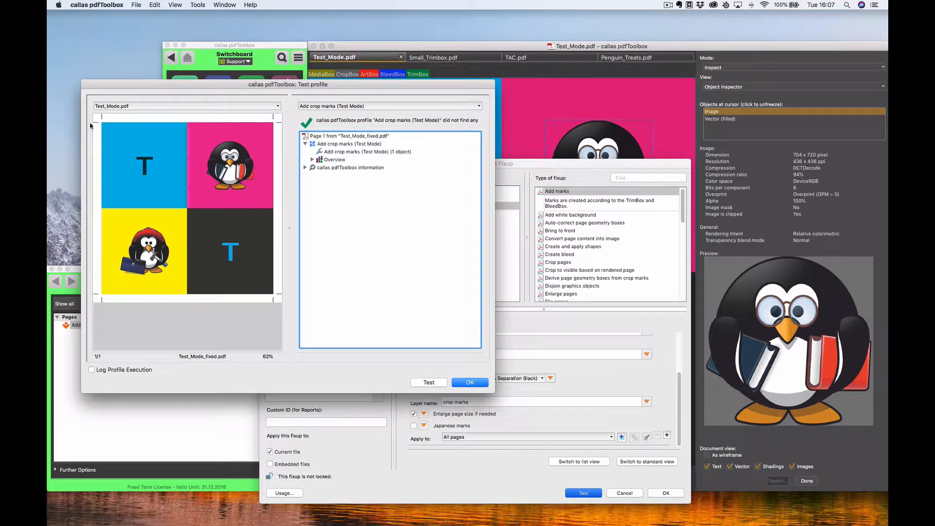
pyautogui.click(322, 107)
pyautogui.click(326, 113)
pyautogui.click(343, 106)
pyautogui.click(341, 113)
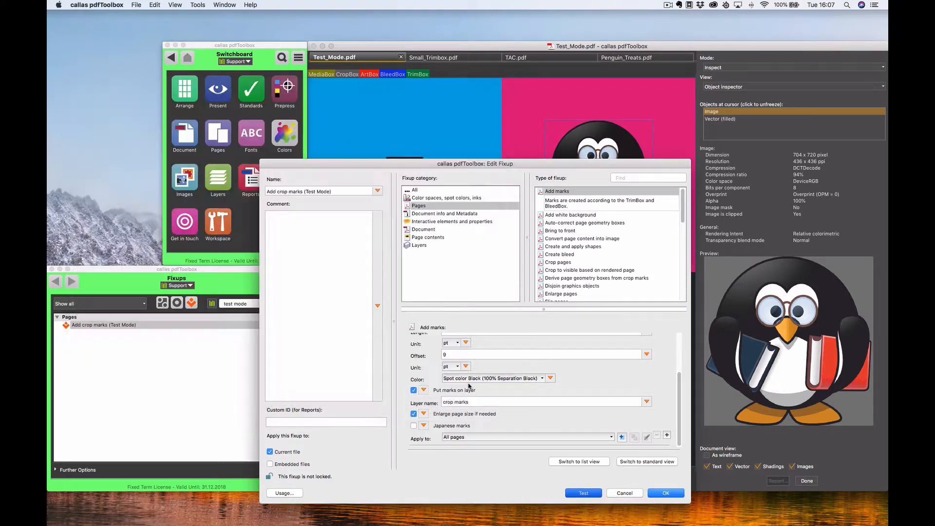
pyautogui.click(467, 385)
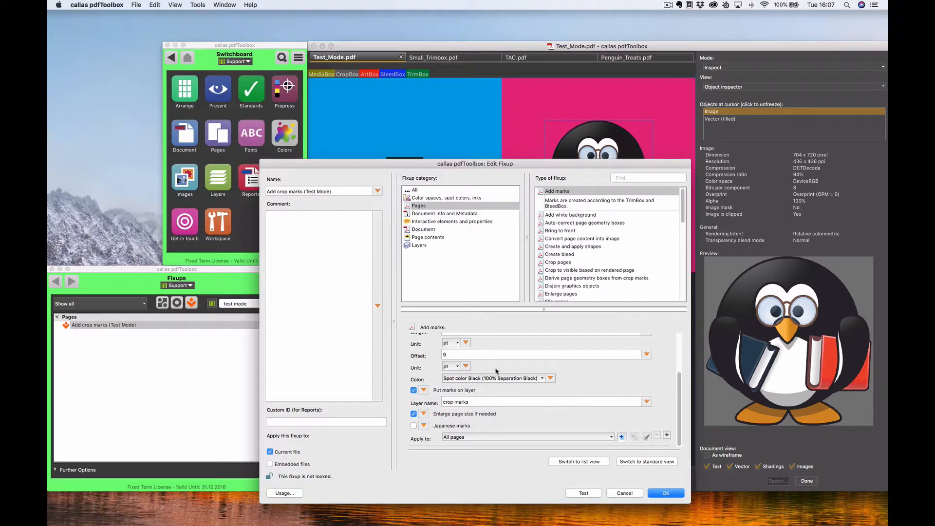
pyautogui.click(626, 493)
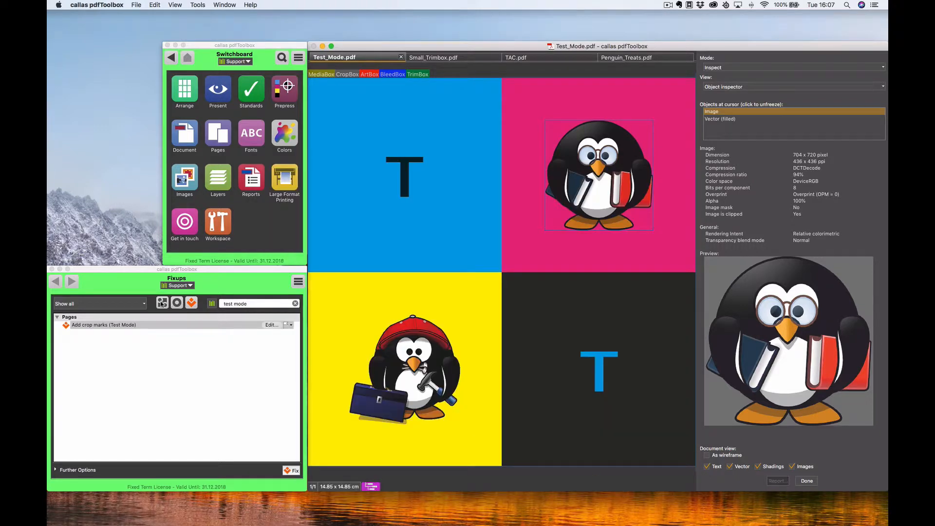
# Show the profiles matching Test Mode and display Small_Trimbox.pdf without the object inspector.
pyautogui.click(162, 303)
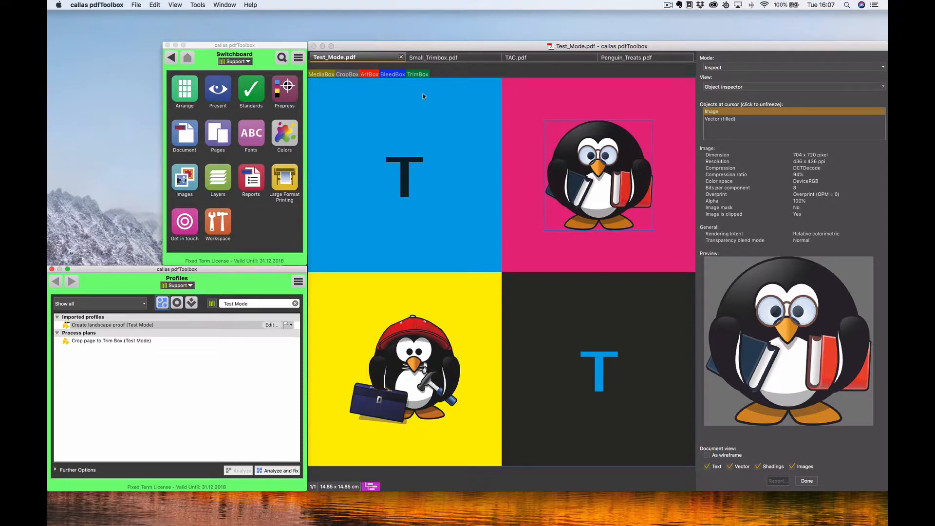
pyautogui.click(433, 57)
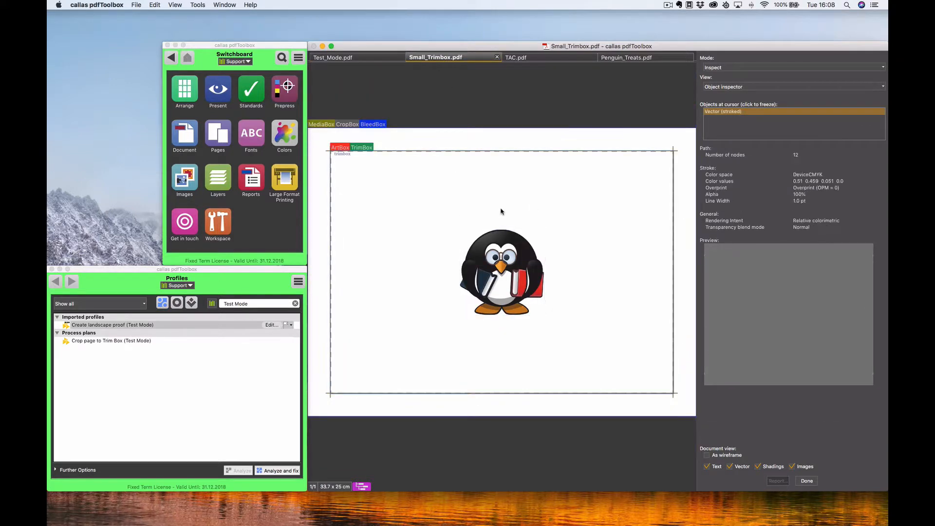
pyautogui.click(807, 481)
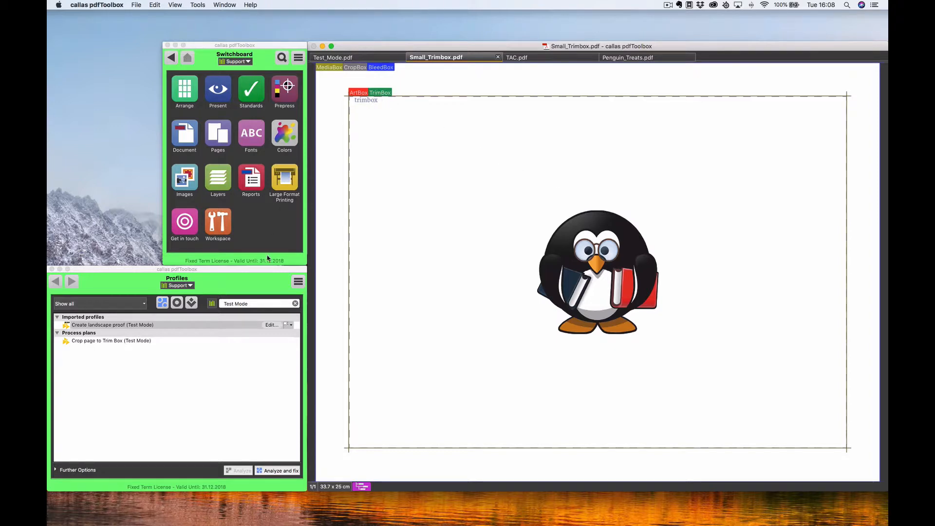
# Open the Crop page to Trim Box (Test Mode) process plan for editing and review its sequence of fixups.
pyautogui.click(166, 343)
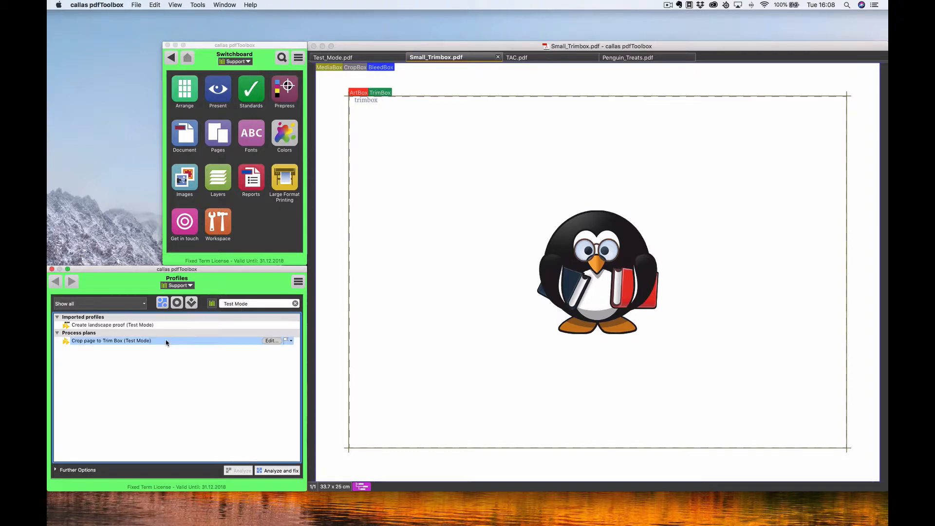
pyautogui.click(271, 341)
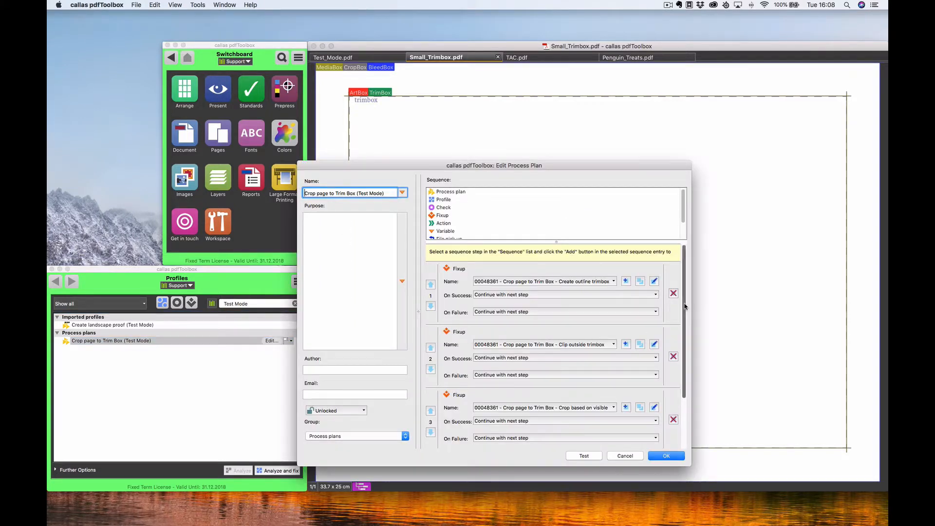
pyautogui.moveTo(685, 304)
pyautogui.mouseDown()
pyautogui.moveTo(688, 371)
pyautogui.moveTo(688, 289)
pyautogui.mouseUp()
pyautogui.scroll(-5, 688, 292)
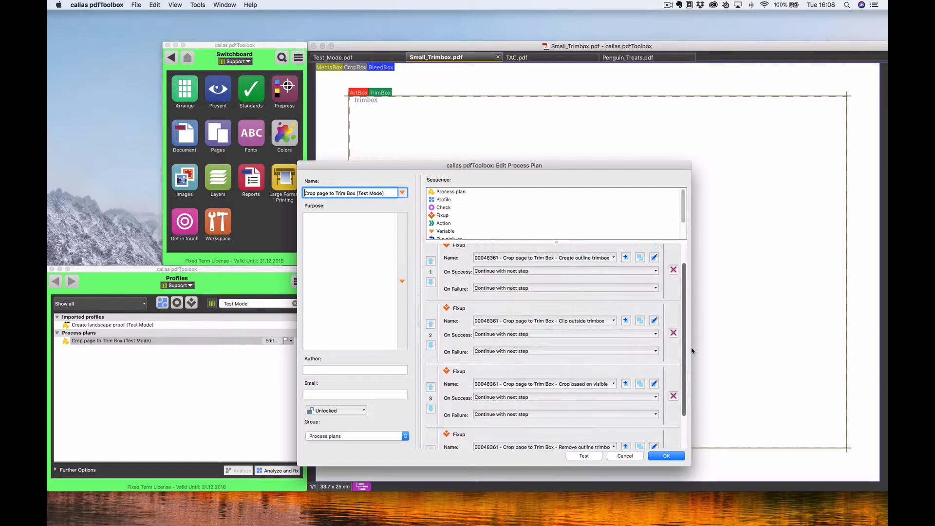
pyautogui.scroll(5, 691, 295)
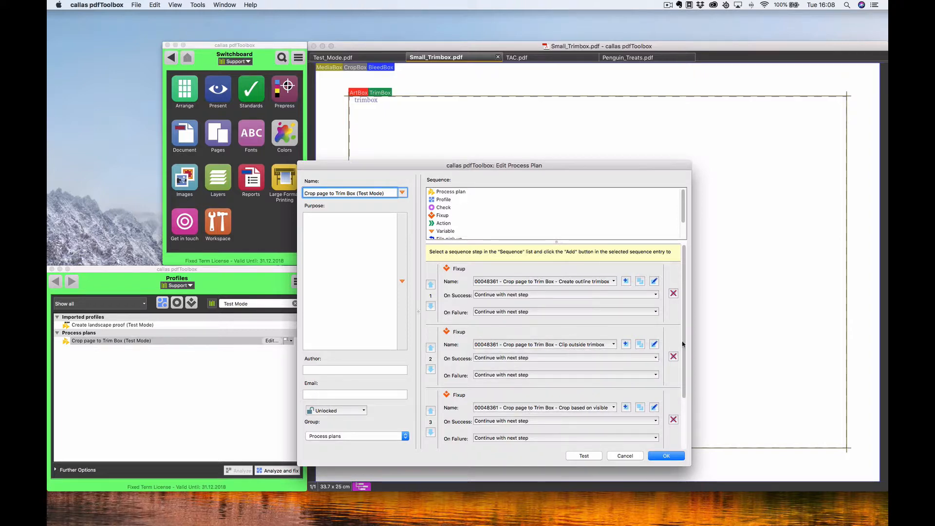
pyautogui.scroll(-4, 637, 367)
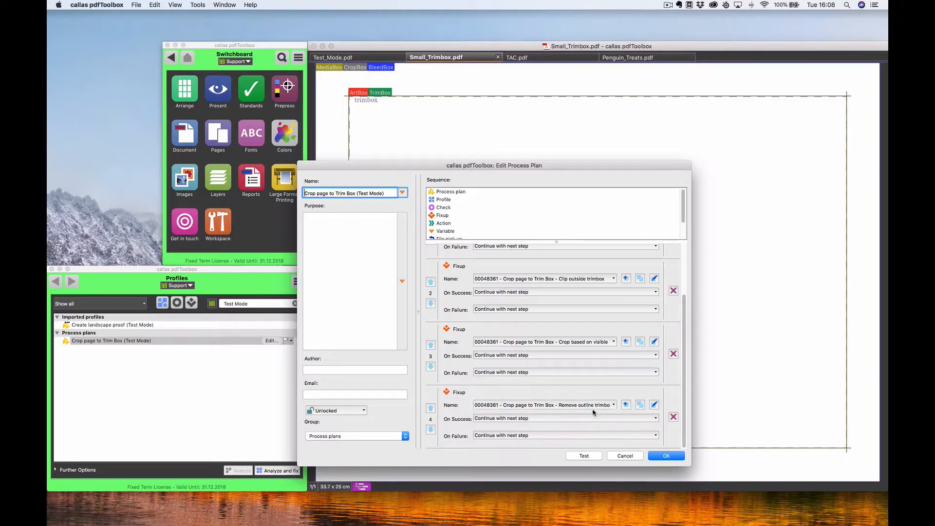
# Test the process plan on Small_Trimbox.pdf, try it on Test_Mode.pdf, and return to Small_Trimbox.pdf.
pyautogui.click(586, 456)
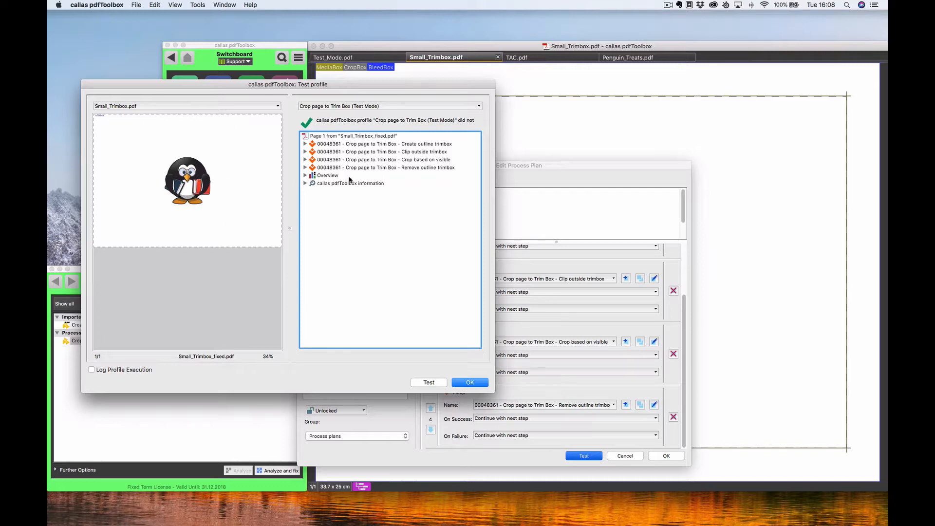
pyautogui.click(240, 108)
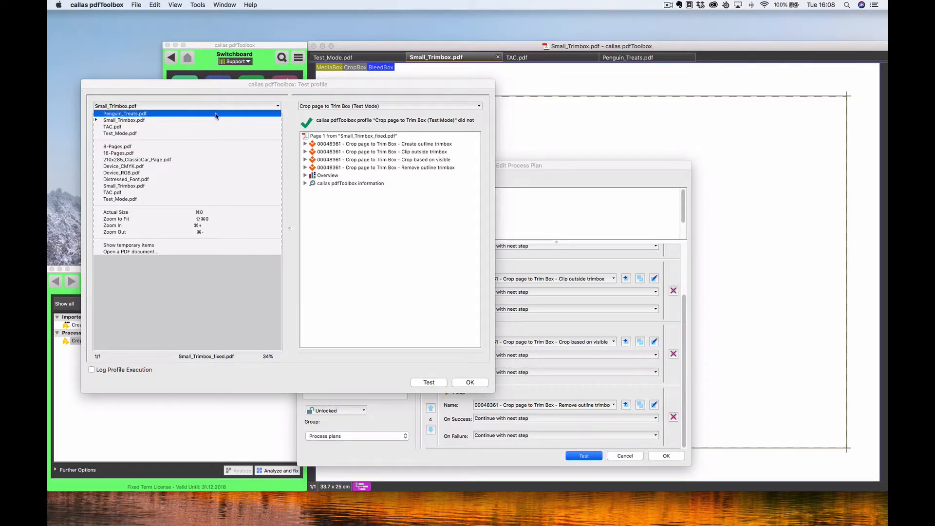
pyautogui.click(211, 133)
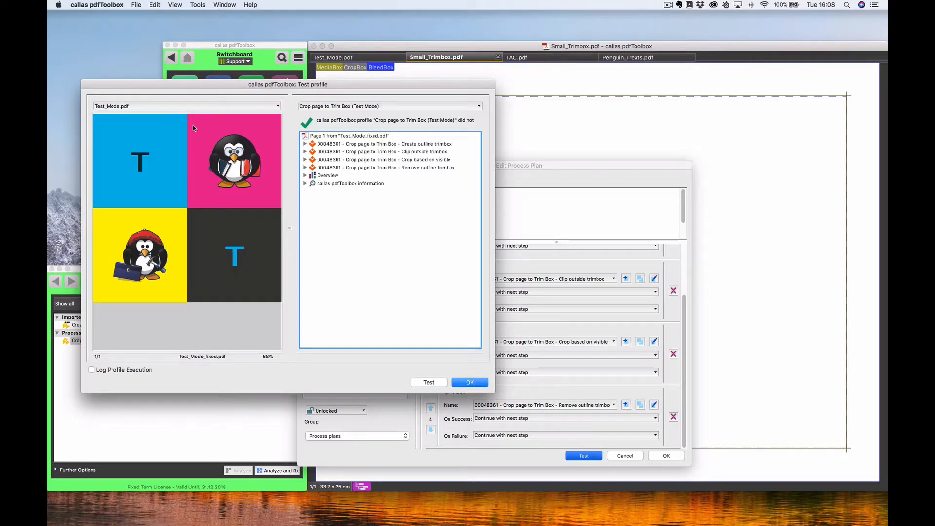
pyautogui.click(196, 107)
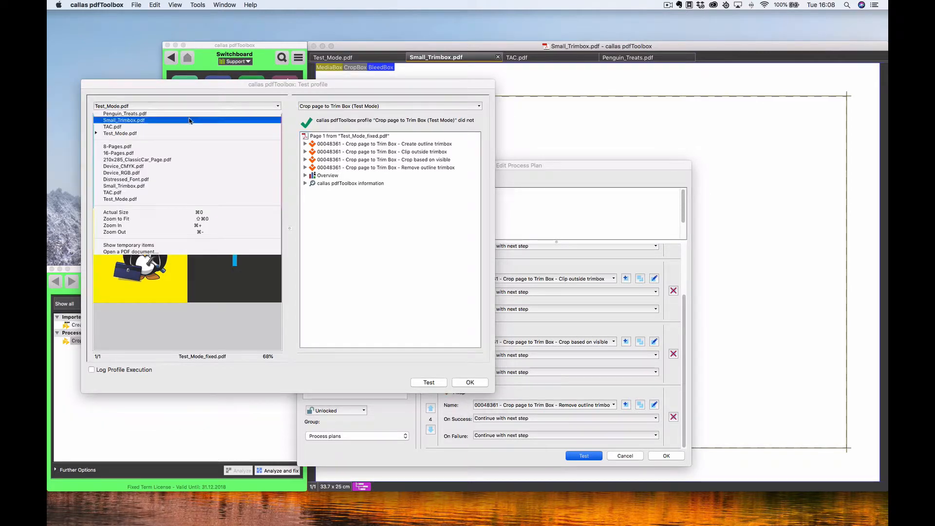
pyautogui.click(189, 121)
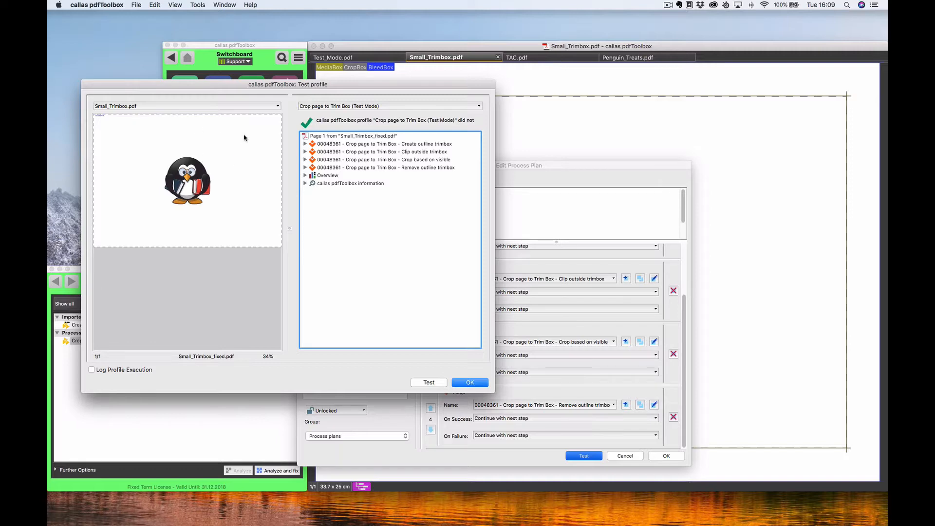
# Enable Log Profile Execution and rerun the Crop page to Trim Box (Test Mode) test on Small_Trimbox.pdf.
pyautogui.click(328, 108)
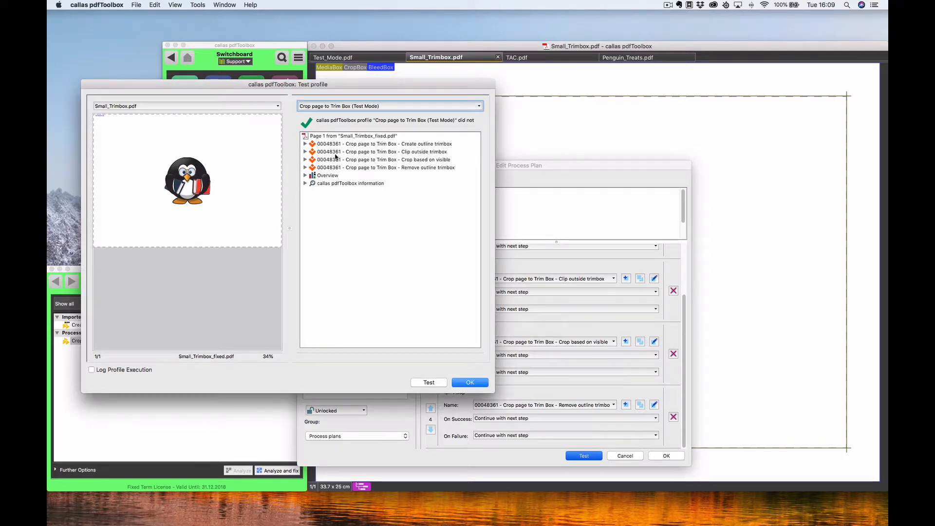
pyautogui.click(91, 370)
pyautogui.click(429, 383)
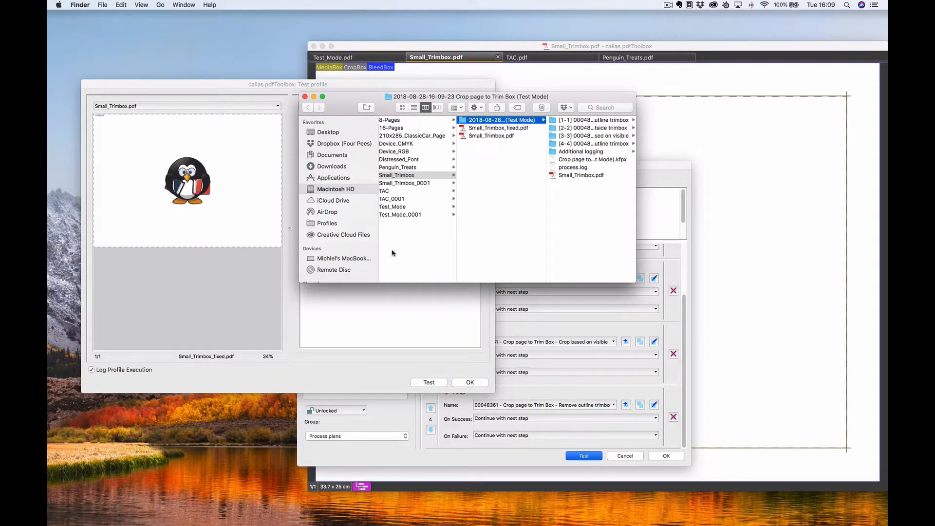
# In Finder, look at Small_Trimbox_fixed.pdf and the original Small_Trimbox.pdf, then open the test run's dated log folder.
pyautogui.moveTo(561, 98); pyautogui.dragTo(555, 99)
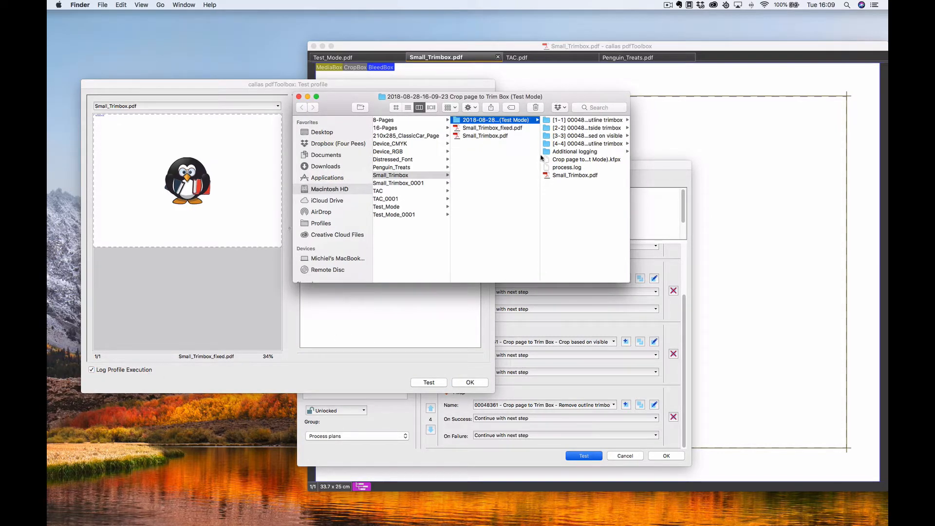
pyautogui.click(479, 128)
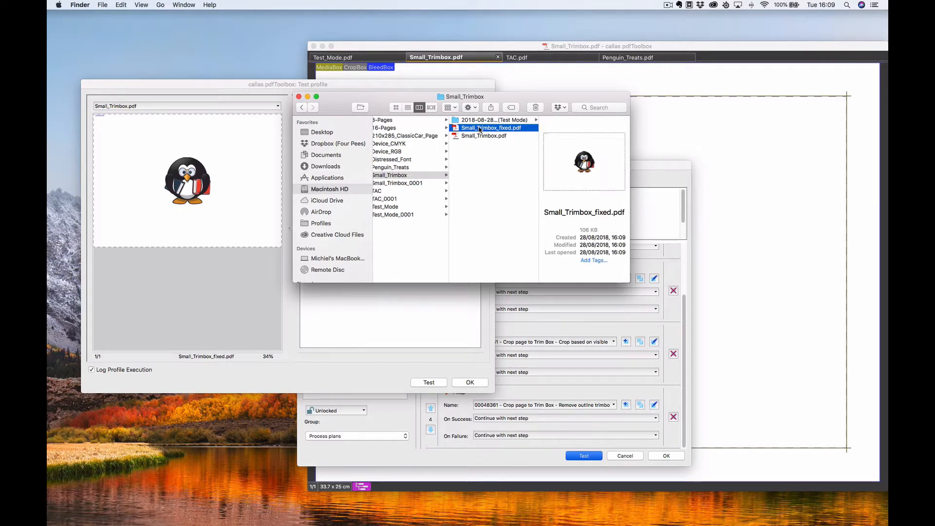
pyautogui.click(480, 136)
pyautogui.click(510, 120)
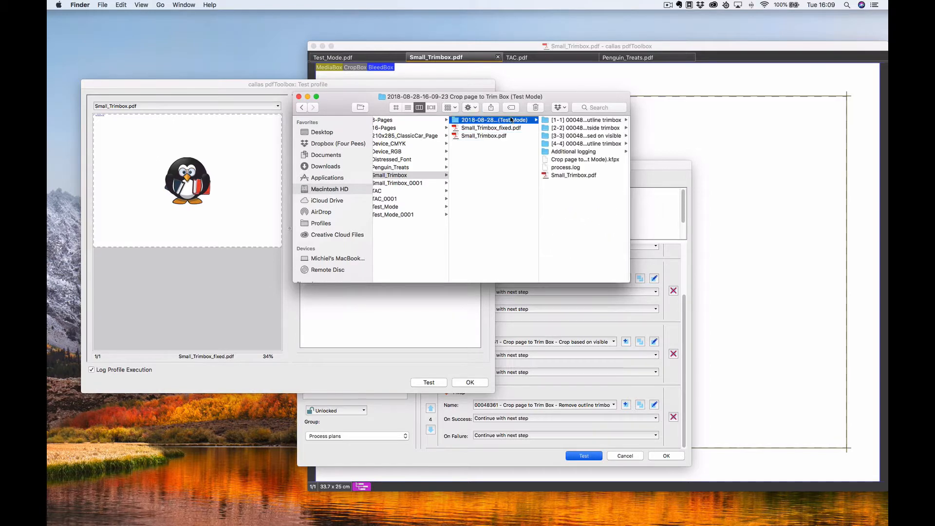
# Preview Small_Trimbox_fixed.pdf from the logged Create outline trimbox and Clip outside trimbox steps.
pyautogui.click(576, 121)
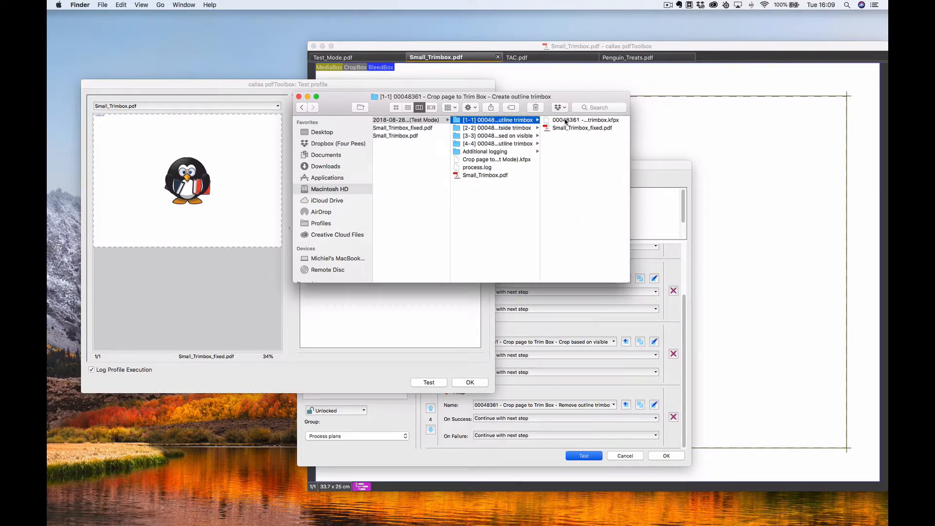
pyautogui.click(568, 129)
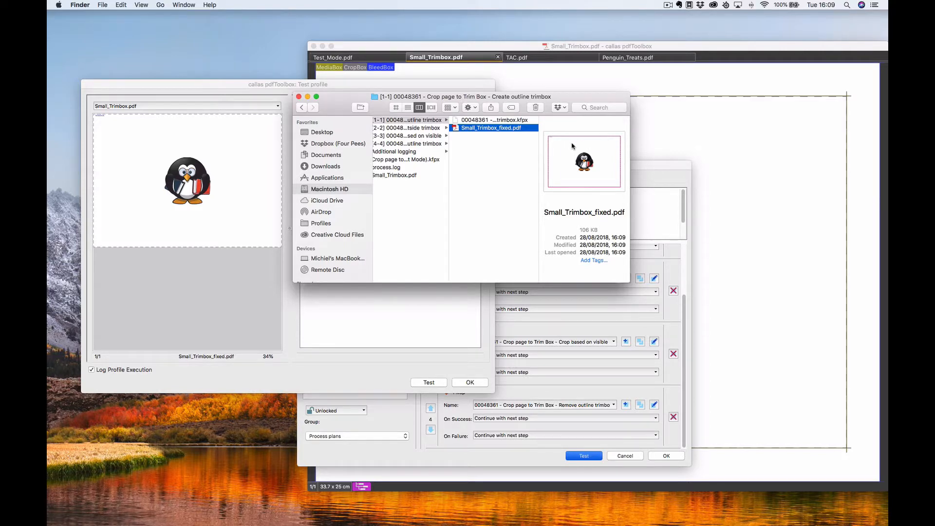
pyautogui.press('space')
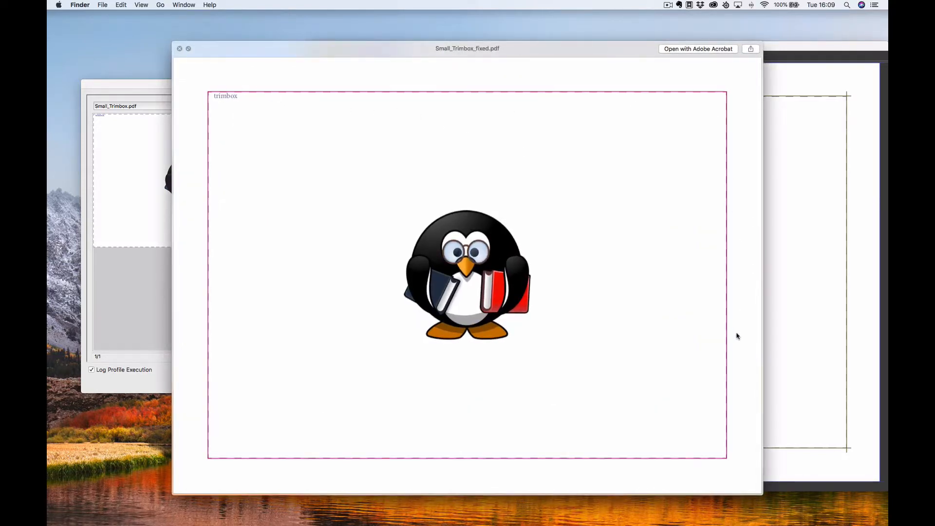
pyautogui.press('space')
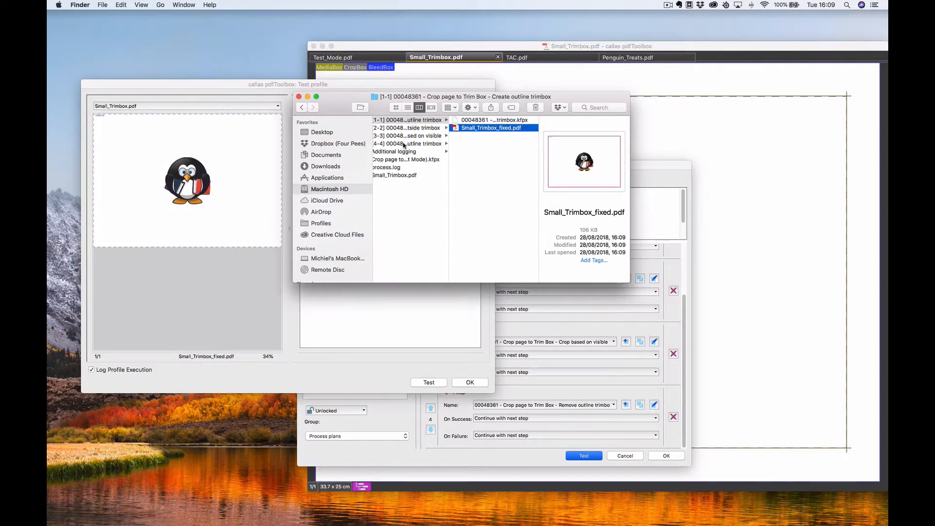
pyautogui.click(418, 128)
pyautogui.click(487, 130)
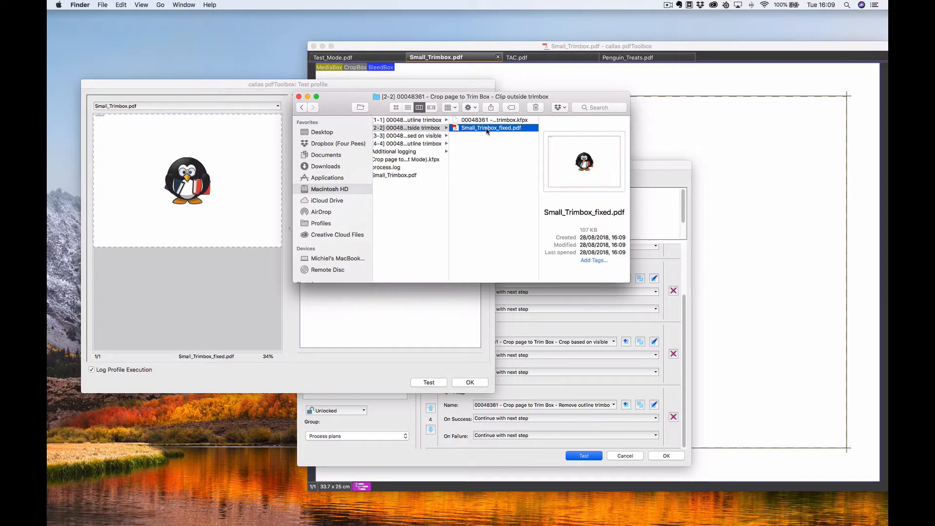
pyautogui.press('space')
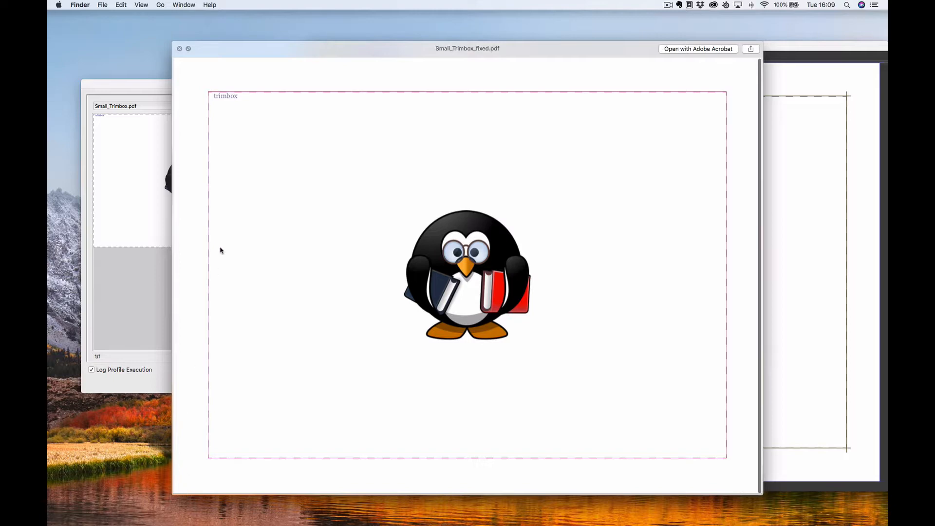
pyautogui.press('space')
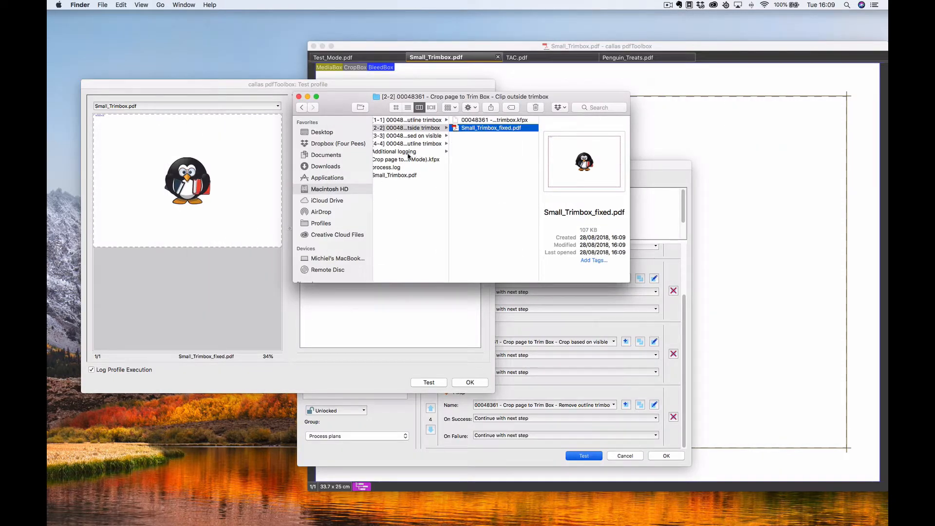
# Preview Small_Trimbox_fixed.pdf from the logged Crop based on visible and Remove outline trimbox steps.
pyautogui.click(418, 136)
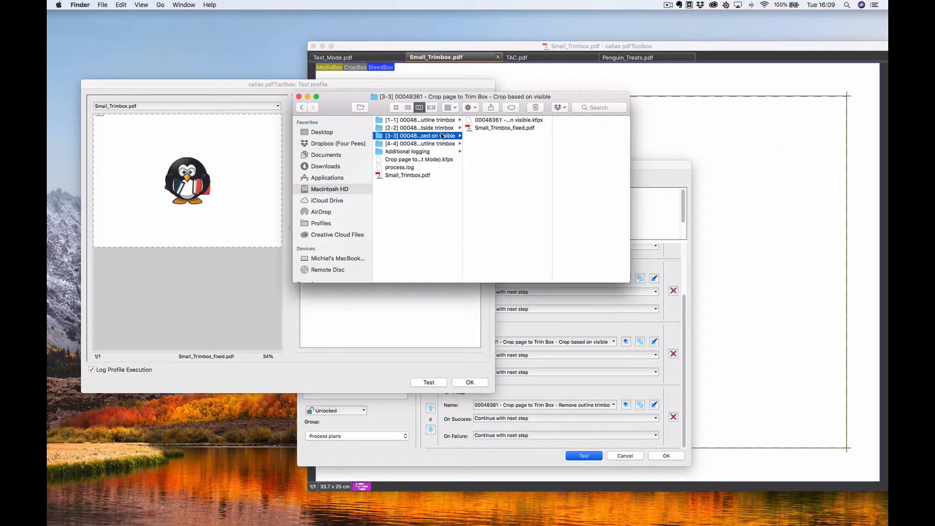
pyautogui.click(500, 130)
pyautogui.press('space')
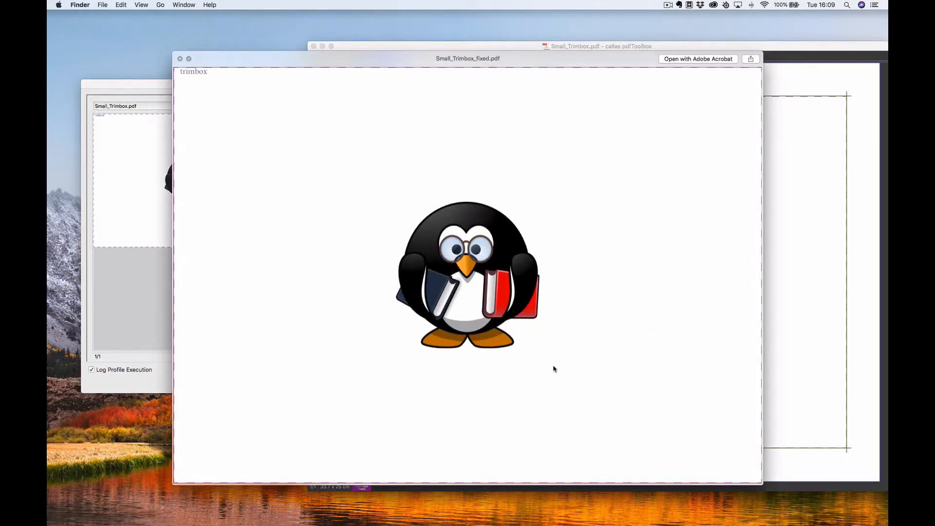
pyautogui.press('space')
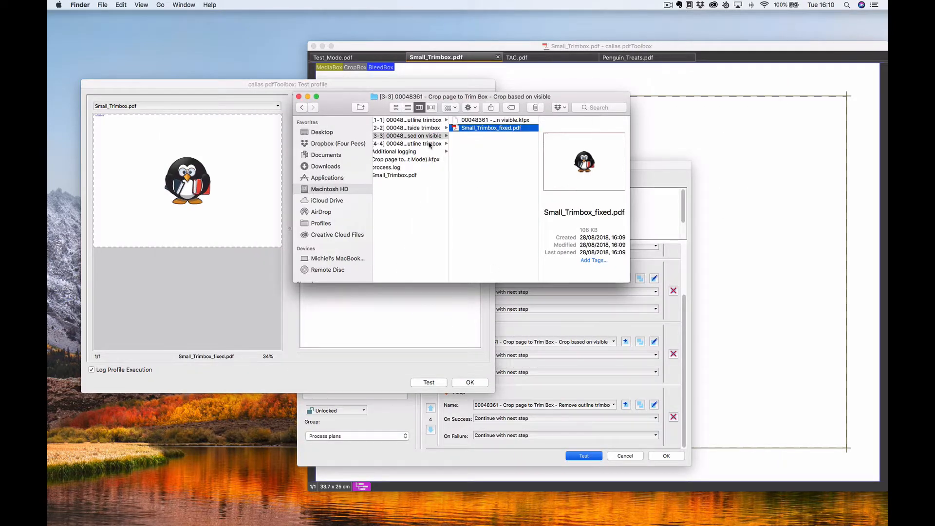
pyautogui.click(429, 144)
pyautogui.click(492, 128)
pyautogui.press('space')
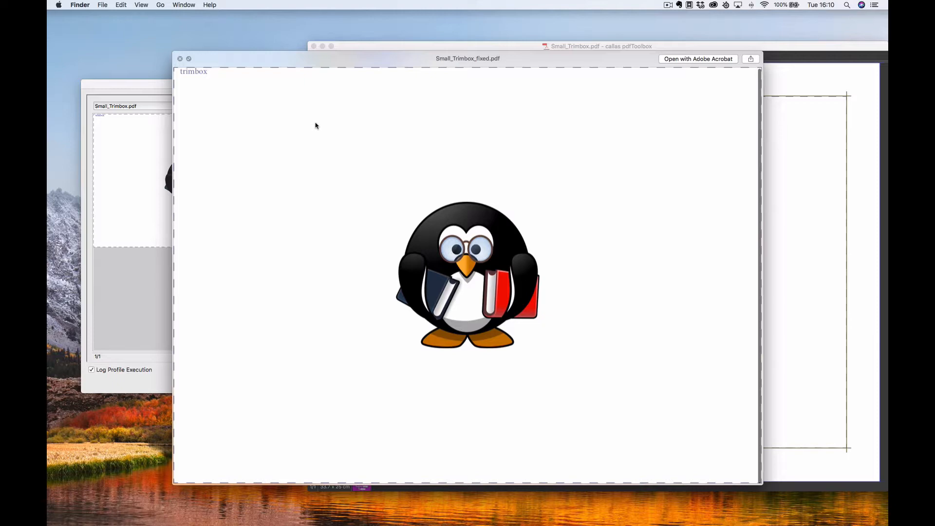
pyautogui.press('space')
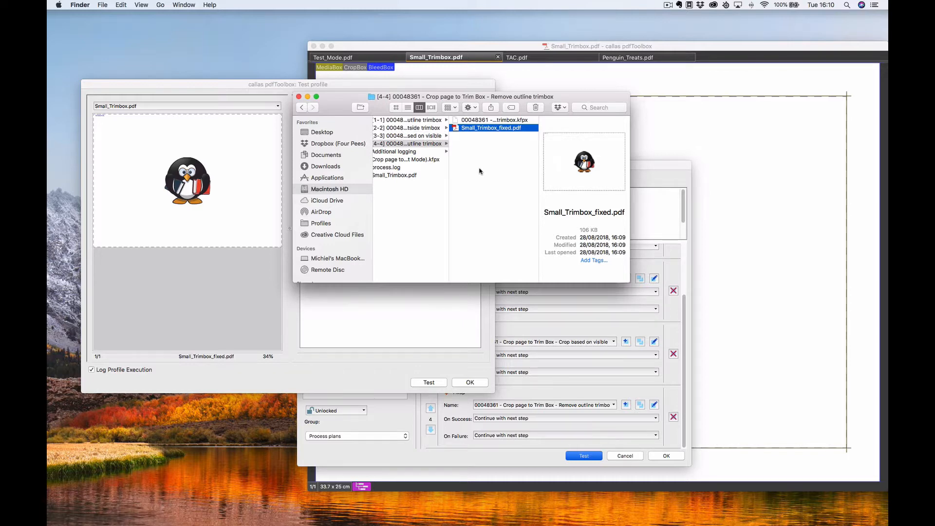
# Look into the Additional logging folder of the test run and preview process.log.
pyautogui.hscroll(-3, 480, 171)
pyautogui.click(441, 153)
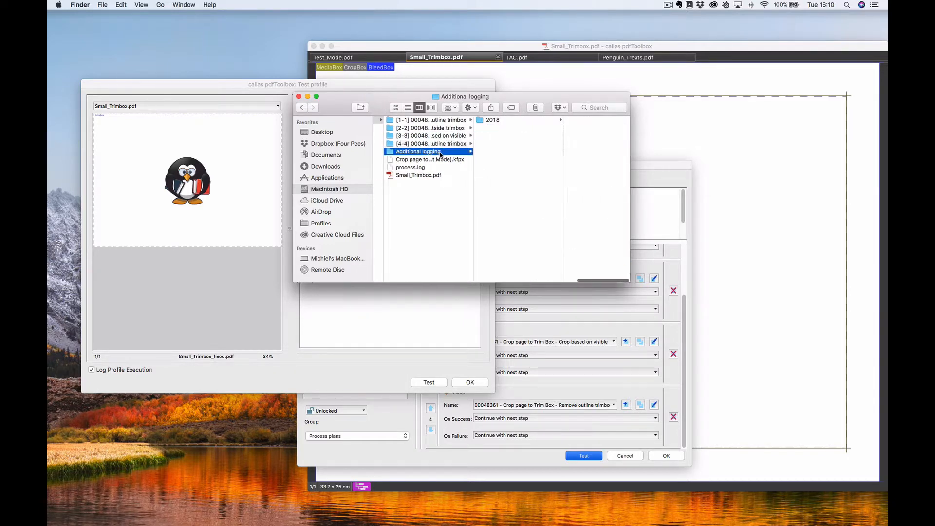
pyautogui.click(432, 167)
pyautogui.press('space')
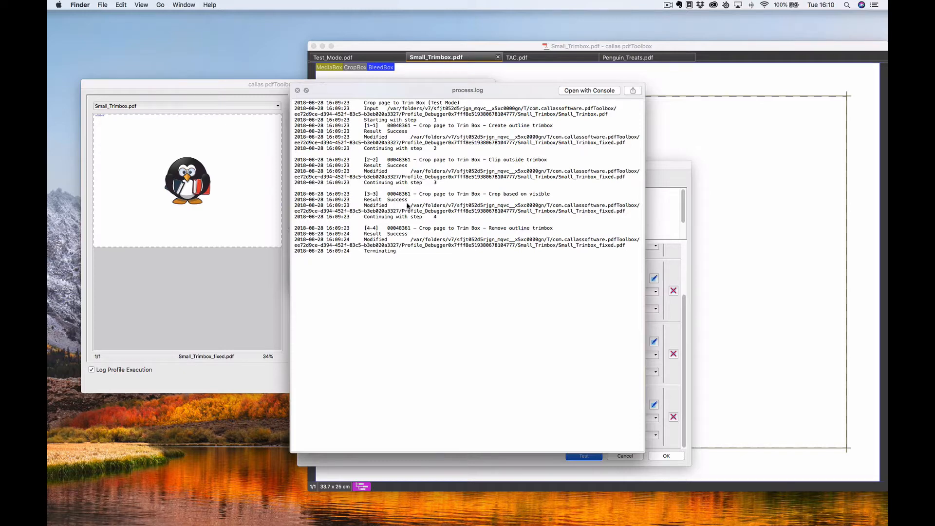
pyautogui.press('space')
# Look at the logged Small_Trimbox.pdf and the contents of the Create outline trimbox step folder.
pyautogui.press('Down')
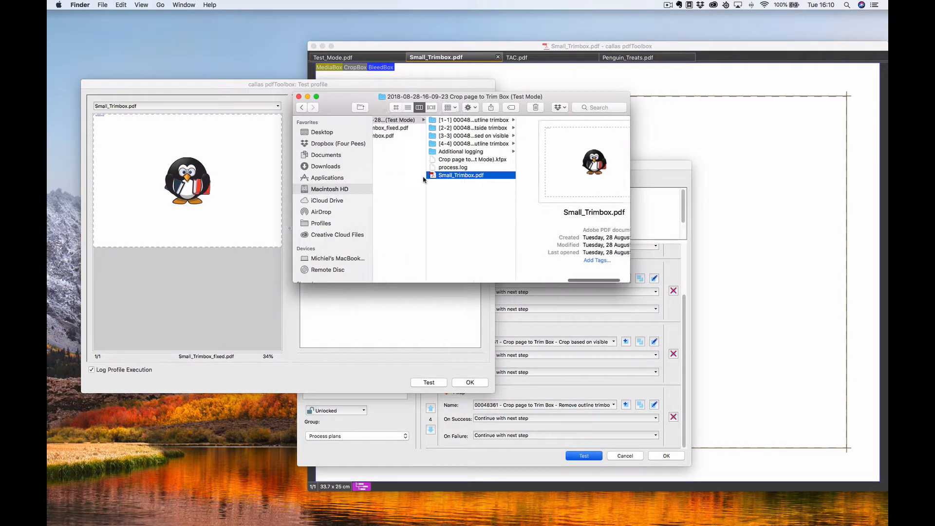
pyautogui.hscroll(-4, 424, 179)
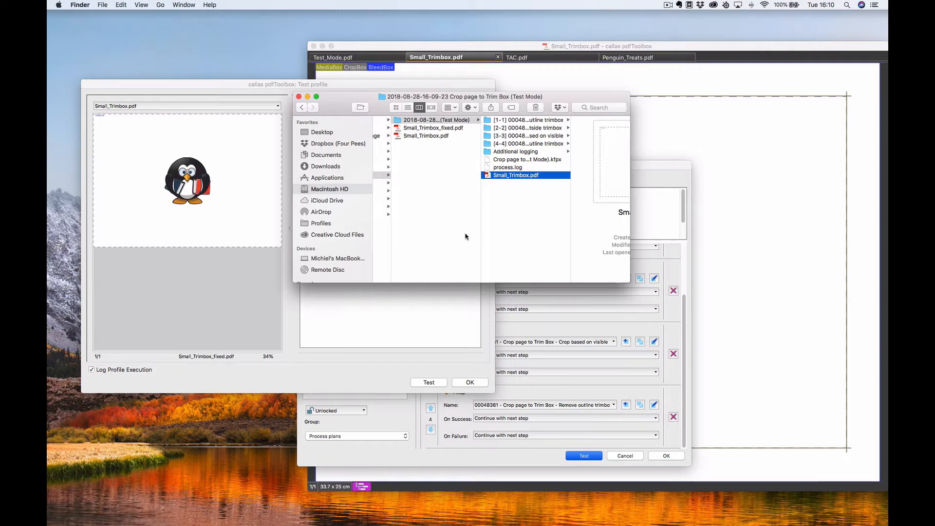
pyautogui.click(530, 120)
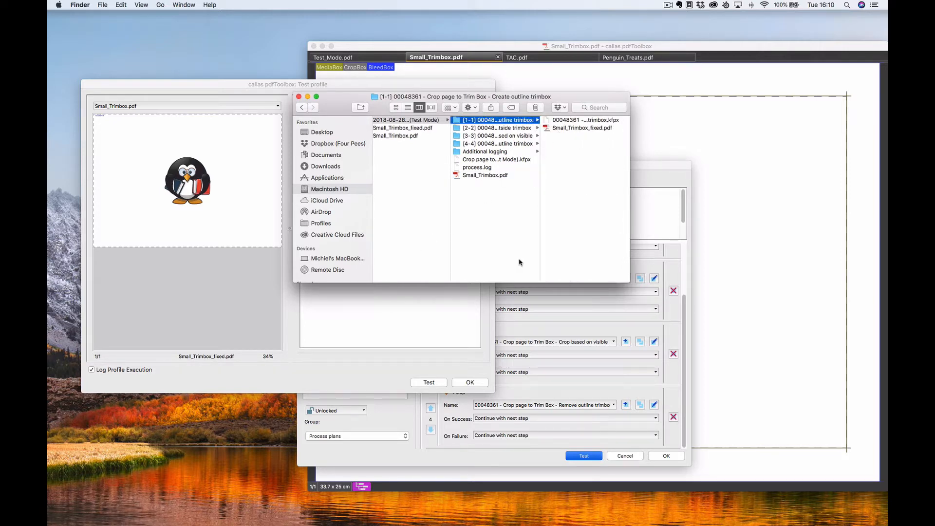
# Close the test results in pdfToolbox and leave the Crop page to Trim Box (Test Mode) process plan without saving changes.
pyautogui.click(470, 383)
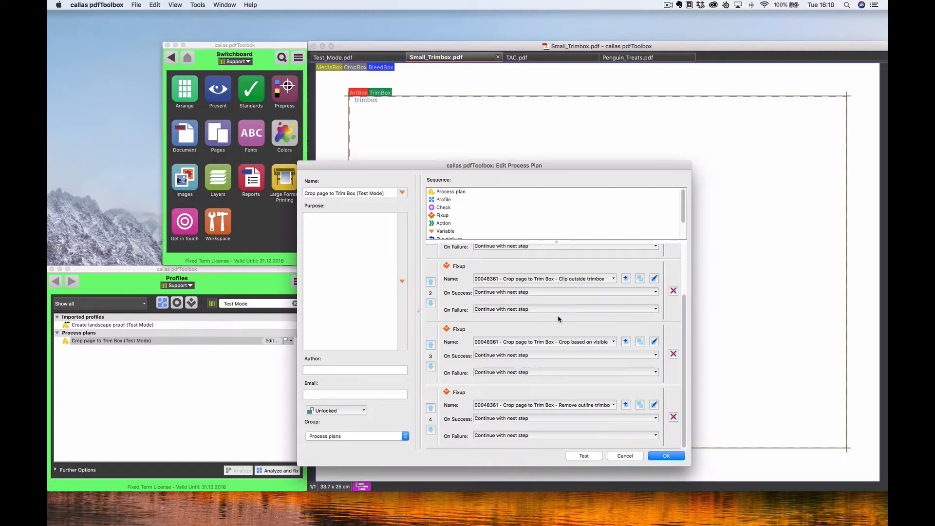
pyautogui.scroll(1, 559, 319)
pyautogui.scroll(4, 560, 319)
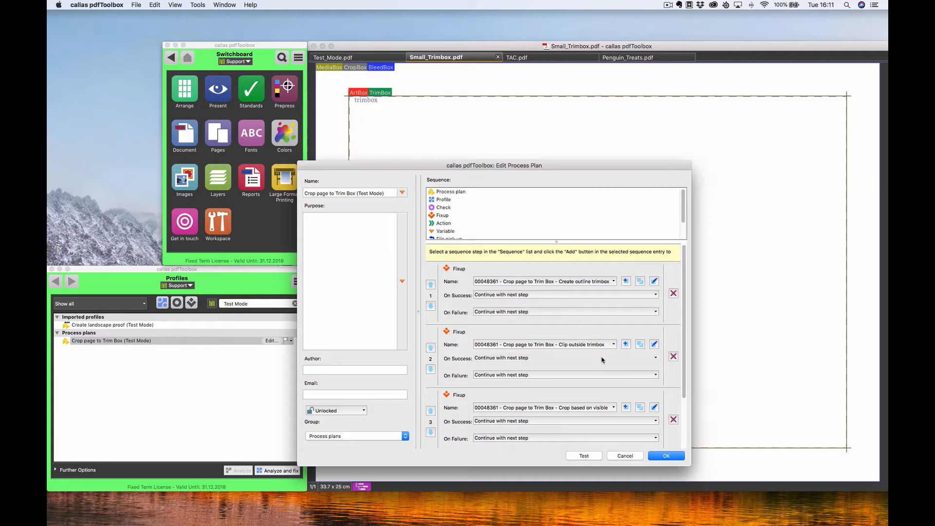
pyautogui.click(626, 456)
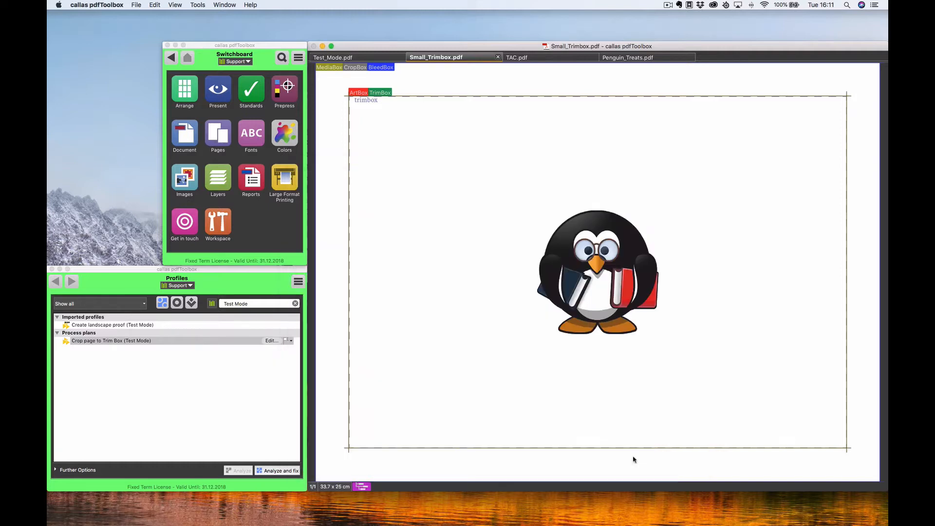
# Open the Create landscape proof (Test Mode) process plan for editing and test it on Small_Trimbox.pdf with the default variable values.
pyautogui.click(144, 325)
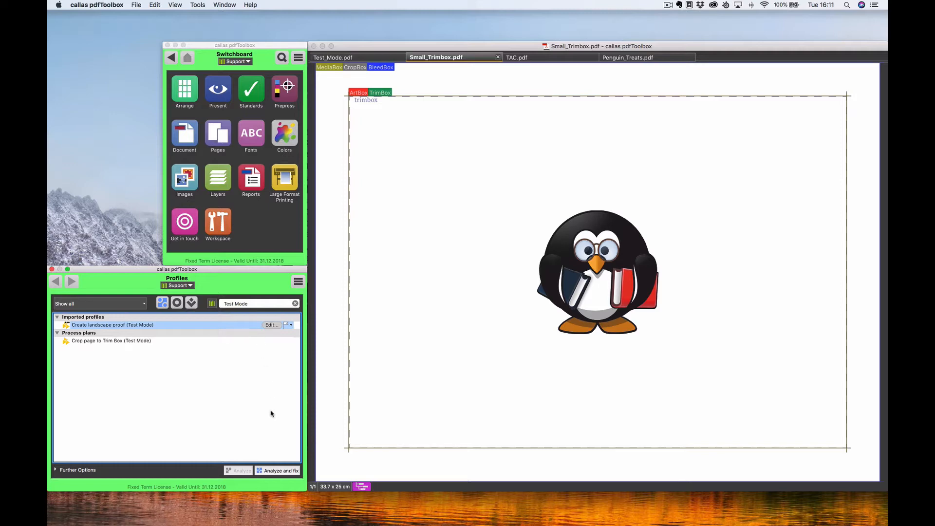
pyautogui.click(271, 325)
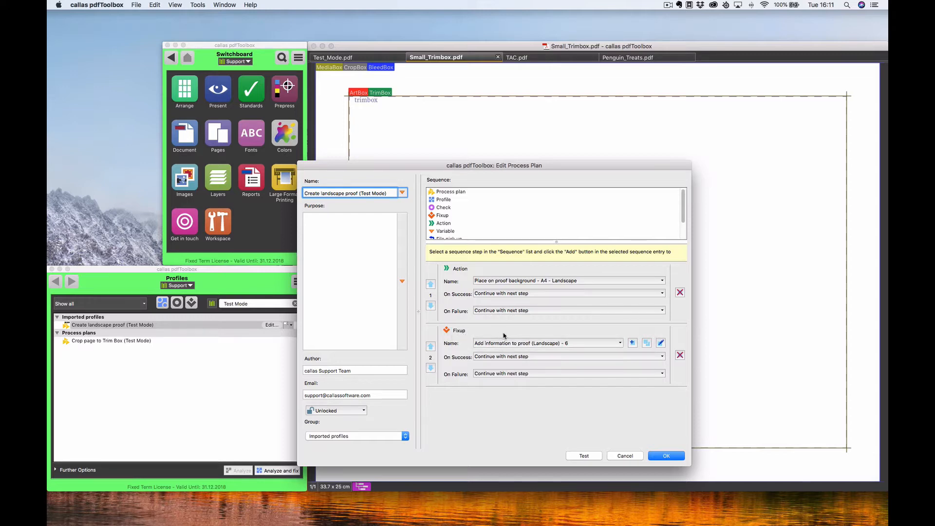
pyautogui.click(599, 456)
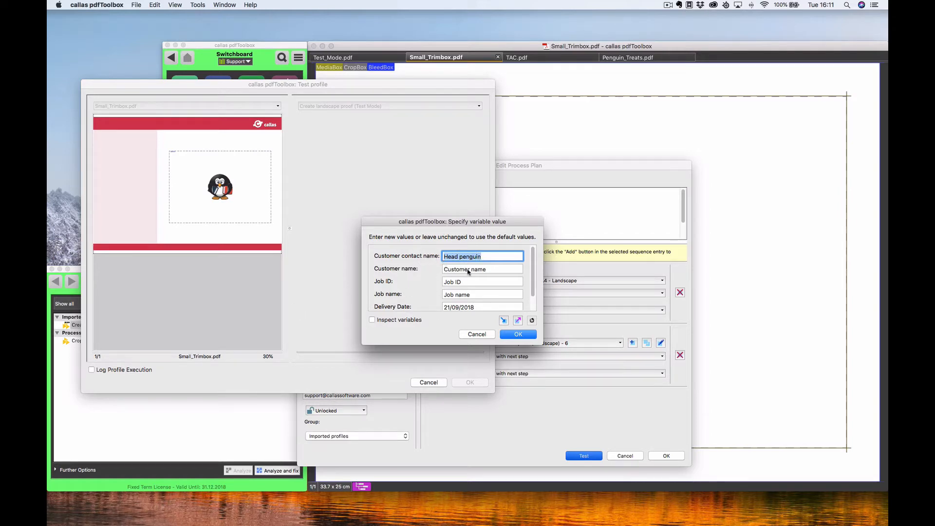
pyautogui.scroll(-1, 468, 271)
pyautogui.scroll(1, 468, 267)
pyautogui.click(518, 334)
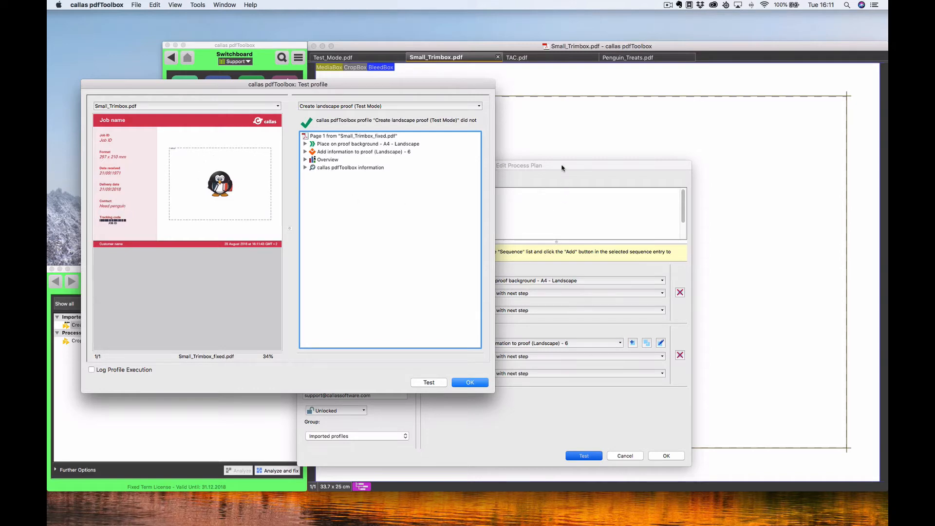
# Test the Create landscape proof (Test Mode) process plan on Test_Mode.pdf, keeping the default variable values.
pyautogui.moveTo(400, 86); pyautogui.dragTo(685, 129)
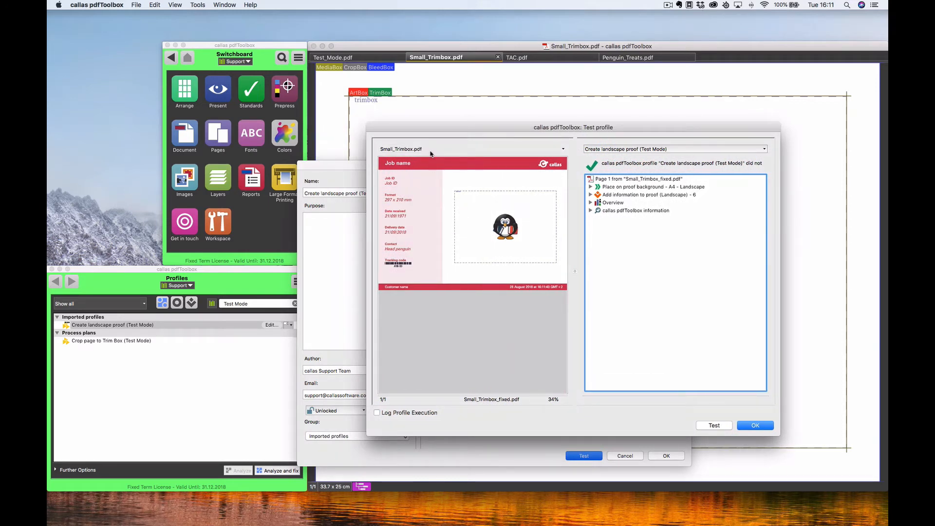
pyautogui.click(466, 151)
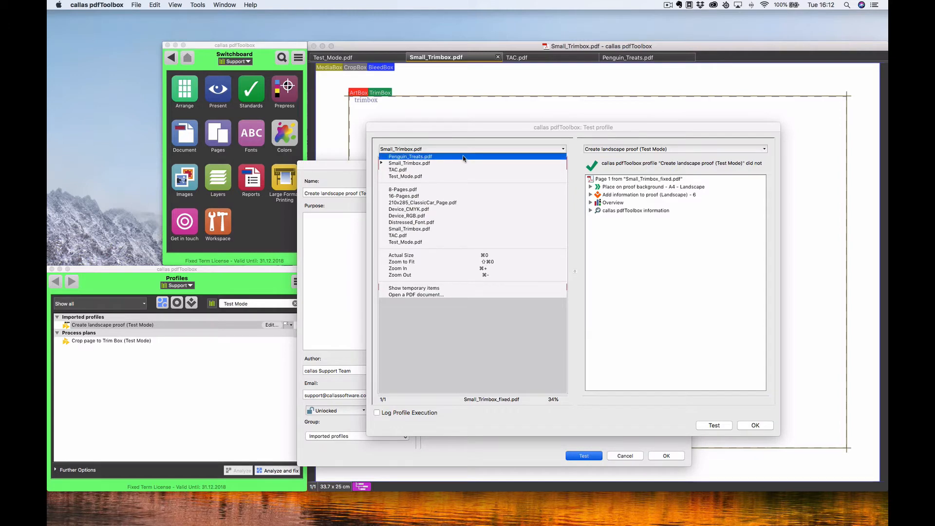
pyautogui.click(448, 176)
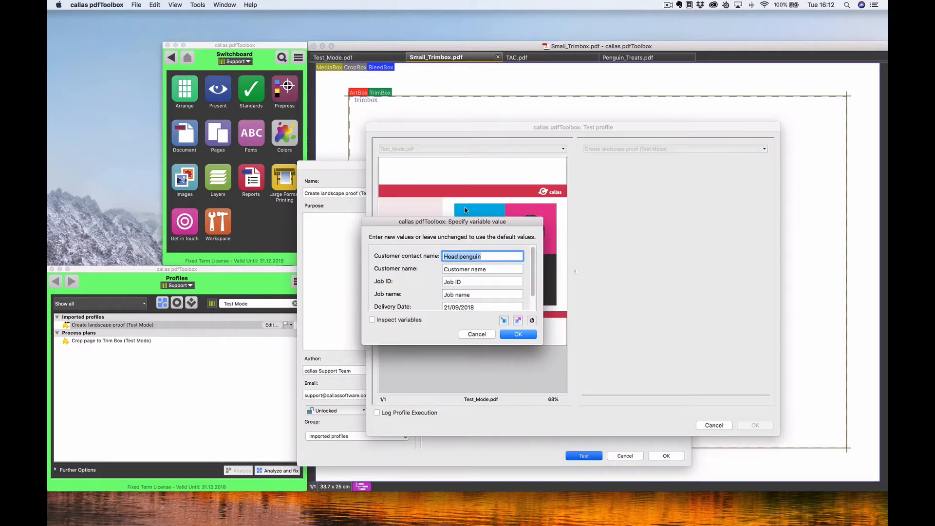
pyautogui.click(521, 335)
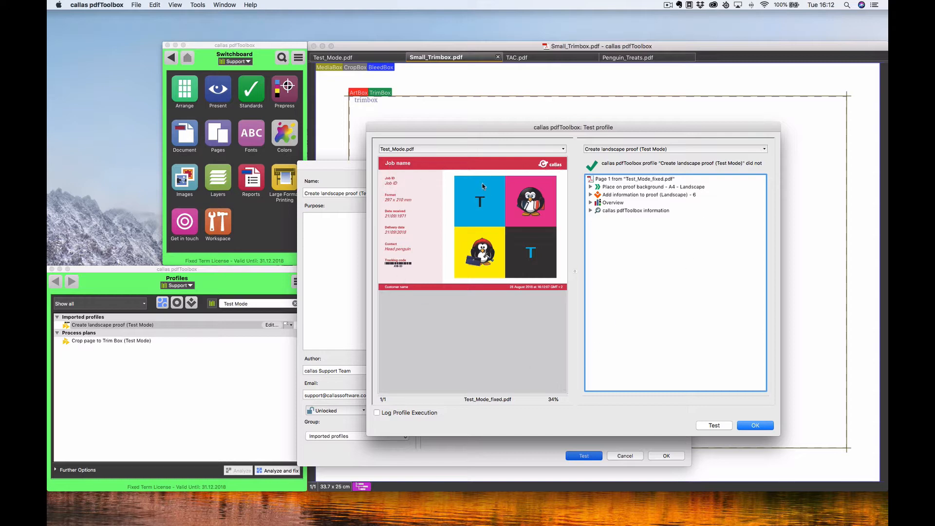
pyautogui.click(607, 147)
pyautogui.click(607, 146)
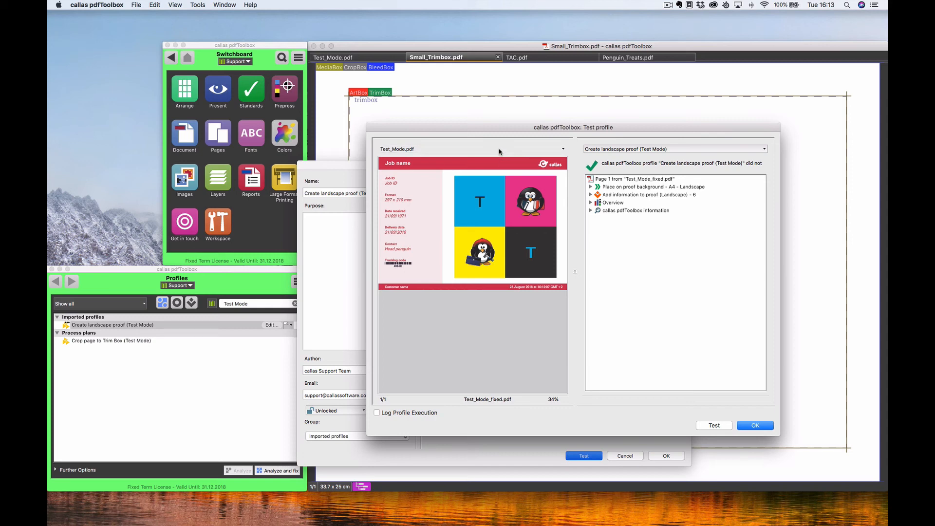
pyautogui.click(471, 151)
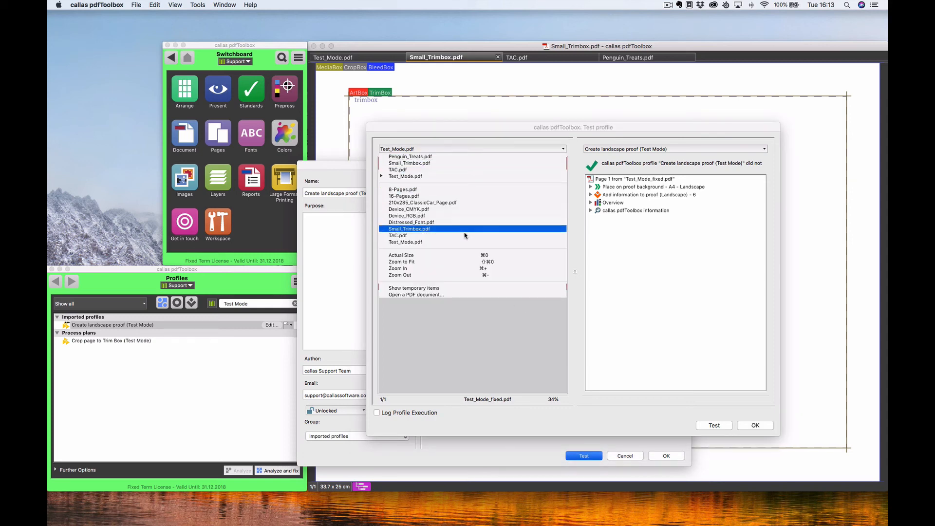
pyautogui.click(450, 149)
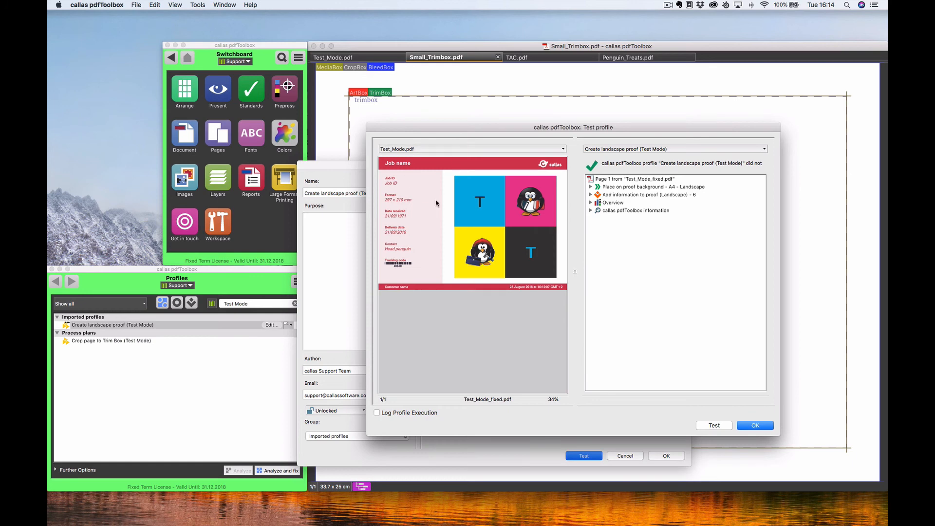